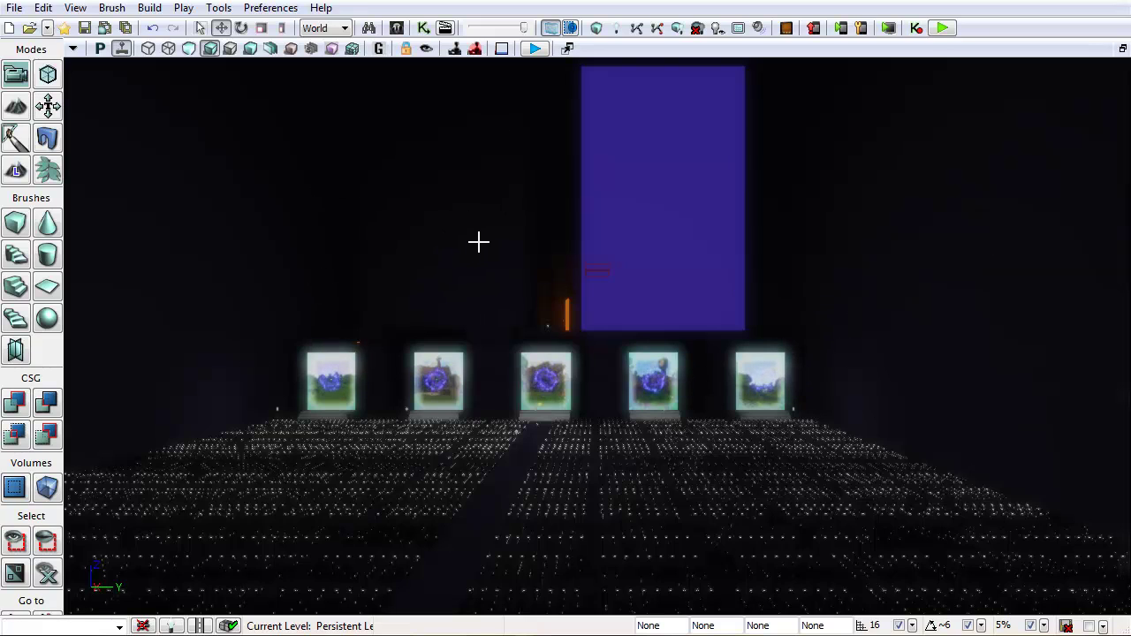
Switch the viewport to Brush Wireframe and inspect the level's brush structure up close
left_click(148, 49)
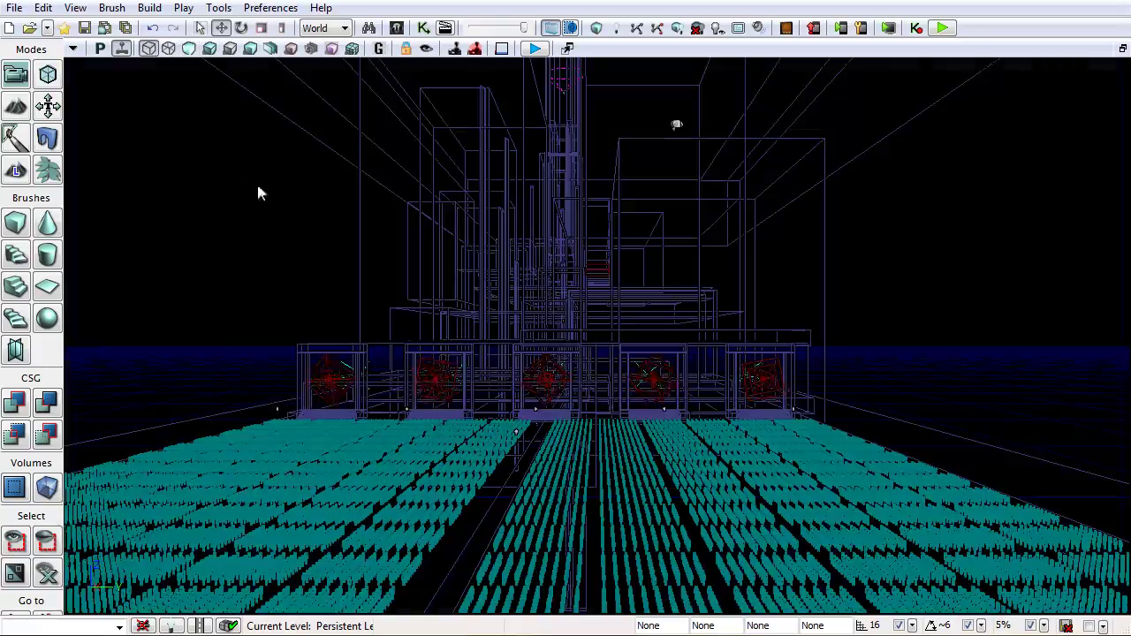
right_click_drag(676, 123, 668, 345)
key("w")
key("w")
right_click_drag(677, 291, 677, 299)
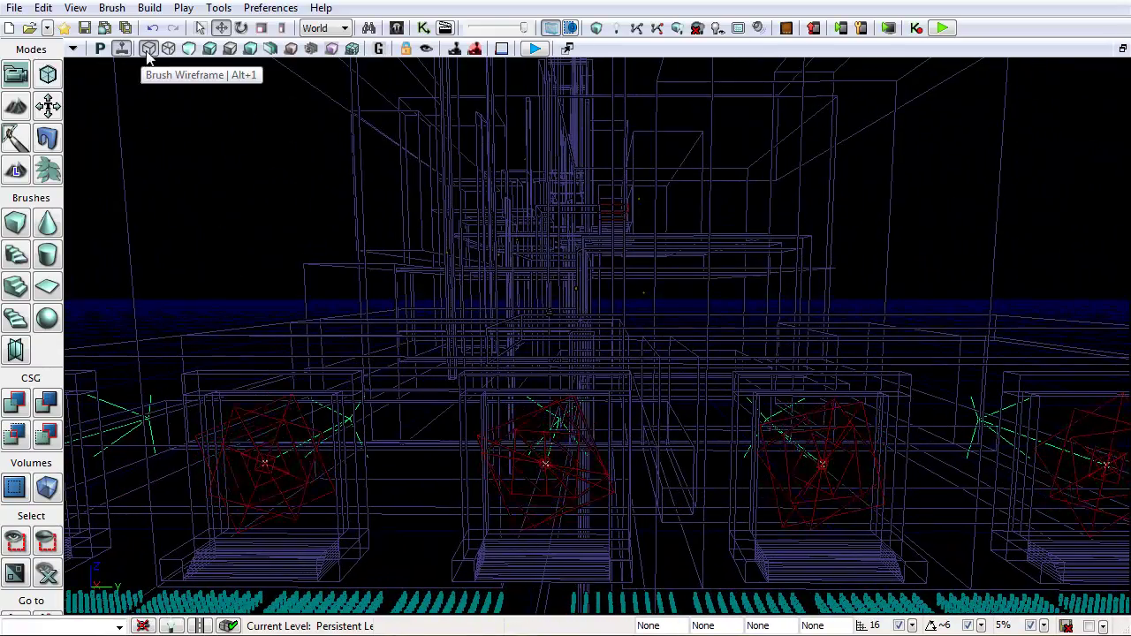
View the level in Unlit mode, switch to Lit mode, and fly through the lava rooms to examine them
left_click(189, 49)
right_click_drag(283, 210, 376, 199)
left_click(209, 48)
key("w")
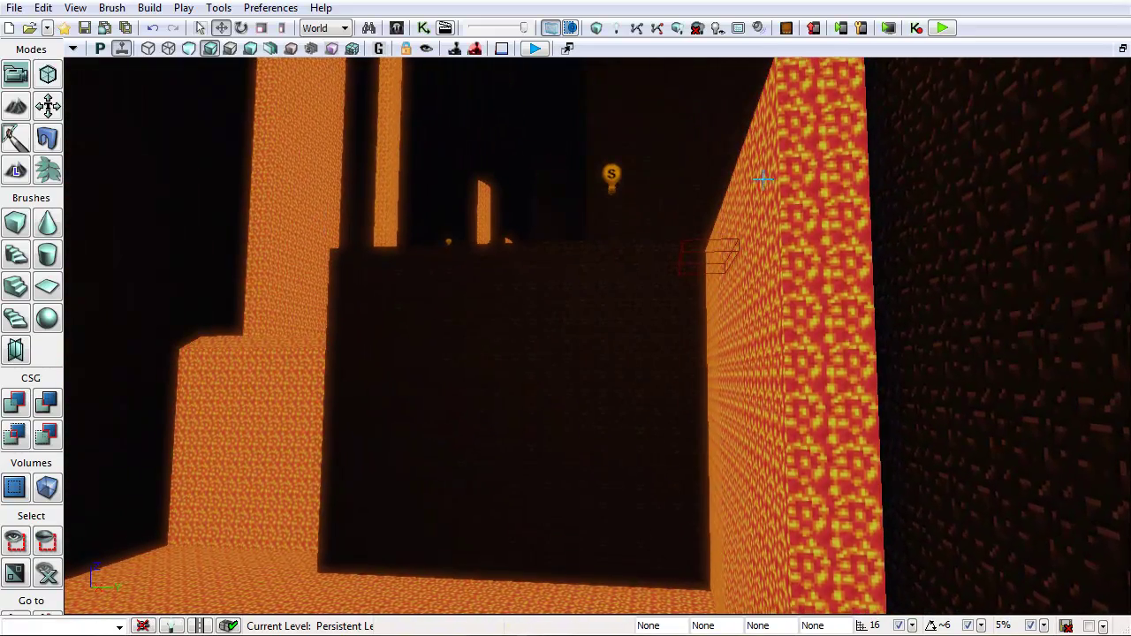
right_click_drag(723, 258, 434, 425)
key("w")
scroll(429, 419, "down", 2)
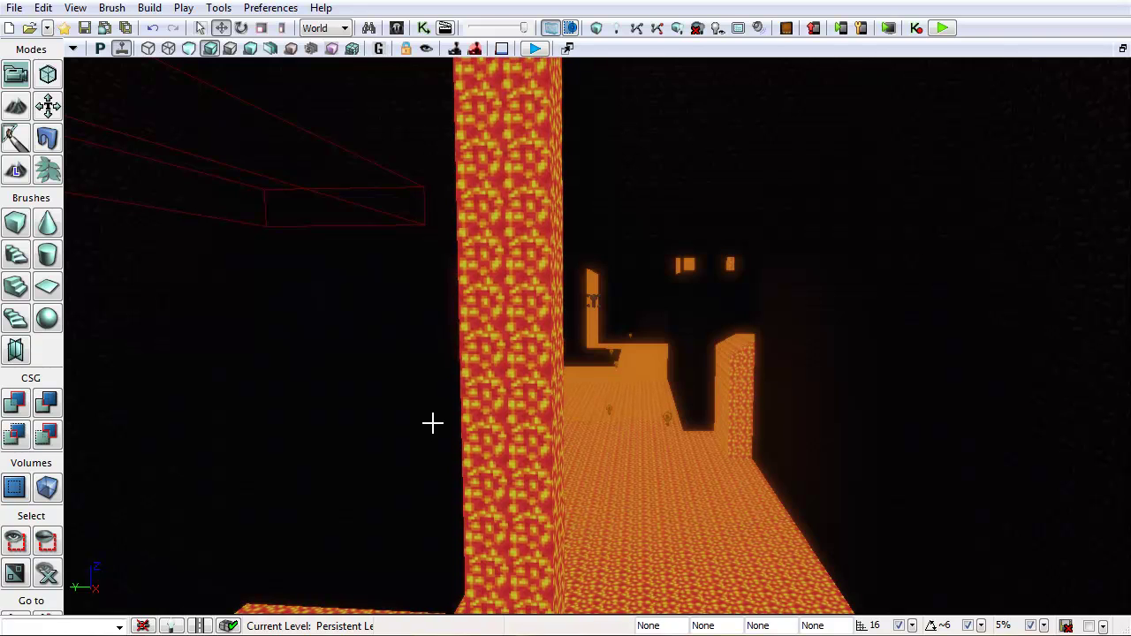
Create a new level from the Blank Map template
left_click(14, 8)
left_click(27, 23)
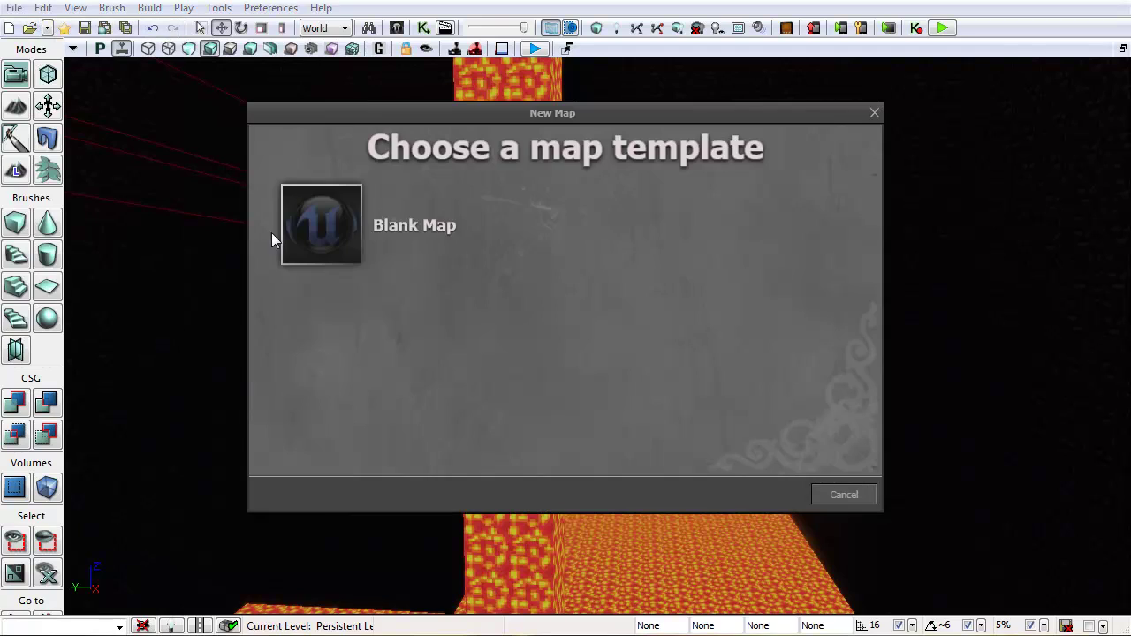
left_click(325, 229)
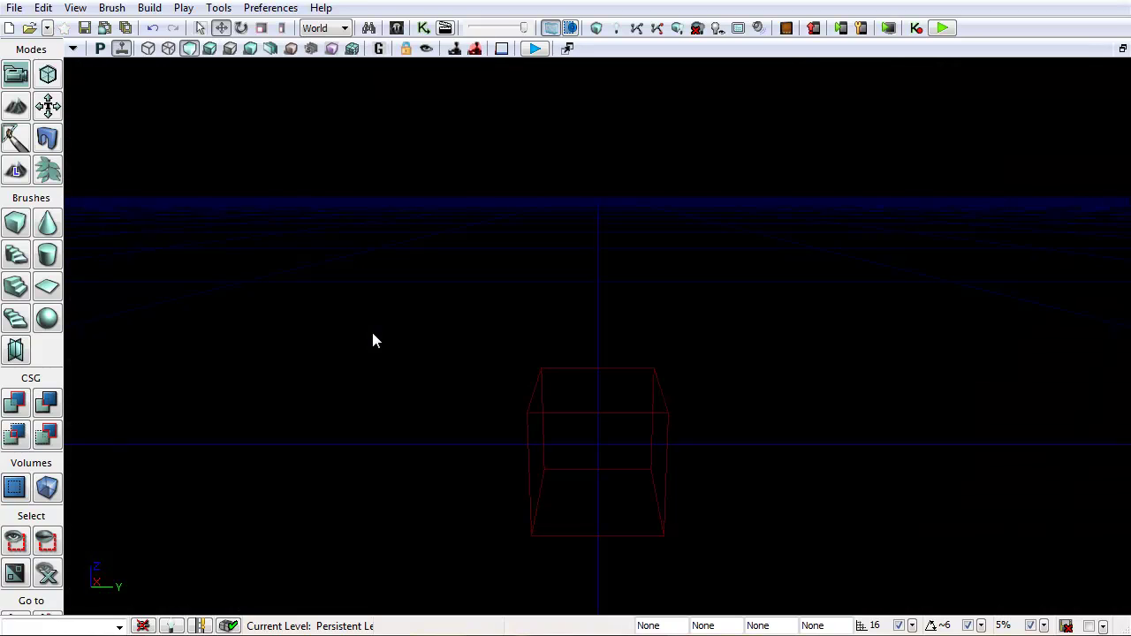
mouse_move(373, 333)
right_mouse_down()
mouse_move(428, 389)
mouse_move(422, 460)
mouse_move(401, 360)
mouse_move(440, 244)
mouse_move(674, 334)
mouse_move(683, 302)
mouse_move(329, 344)
mouse_move(406, 340)
mouse_move(389, 343)
mouse_move(375, 280)
right_mouse_up()
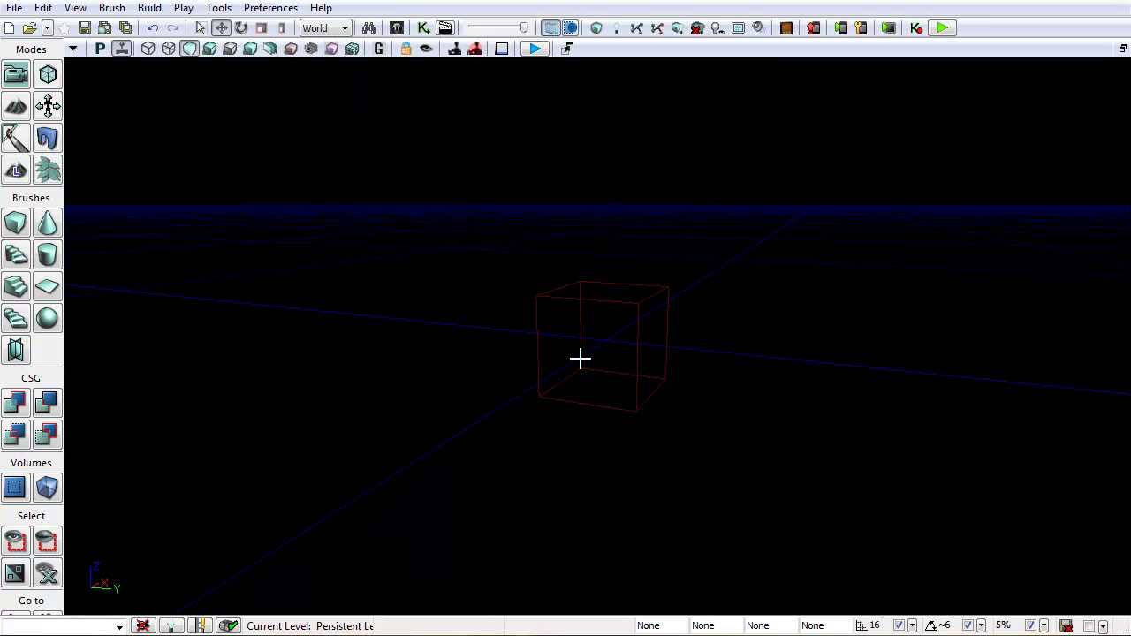
Select the red builder brush and cycle its transform gizmo through rotate and scale, ending on translate
left_click(591, 301)
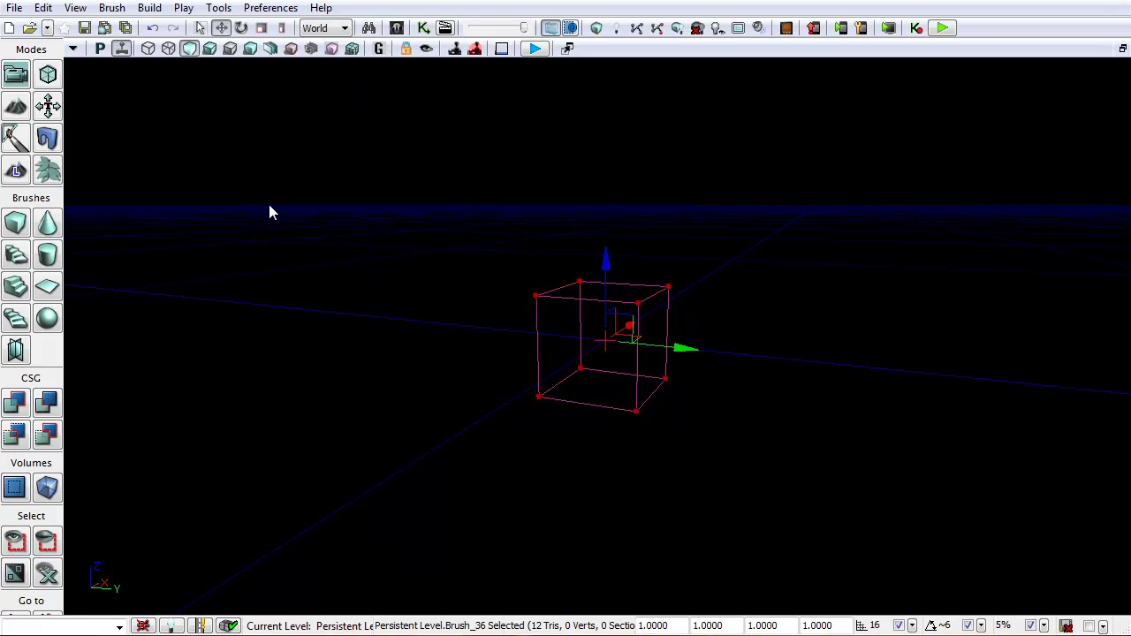
key("space")
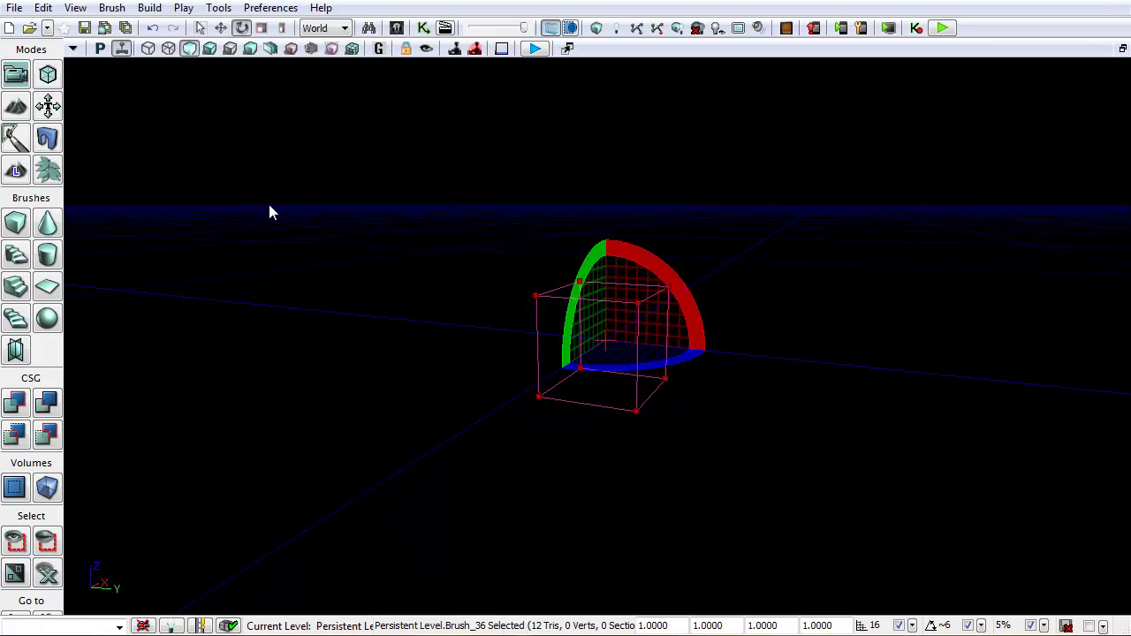
key("space")
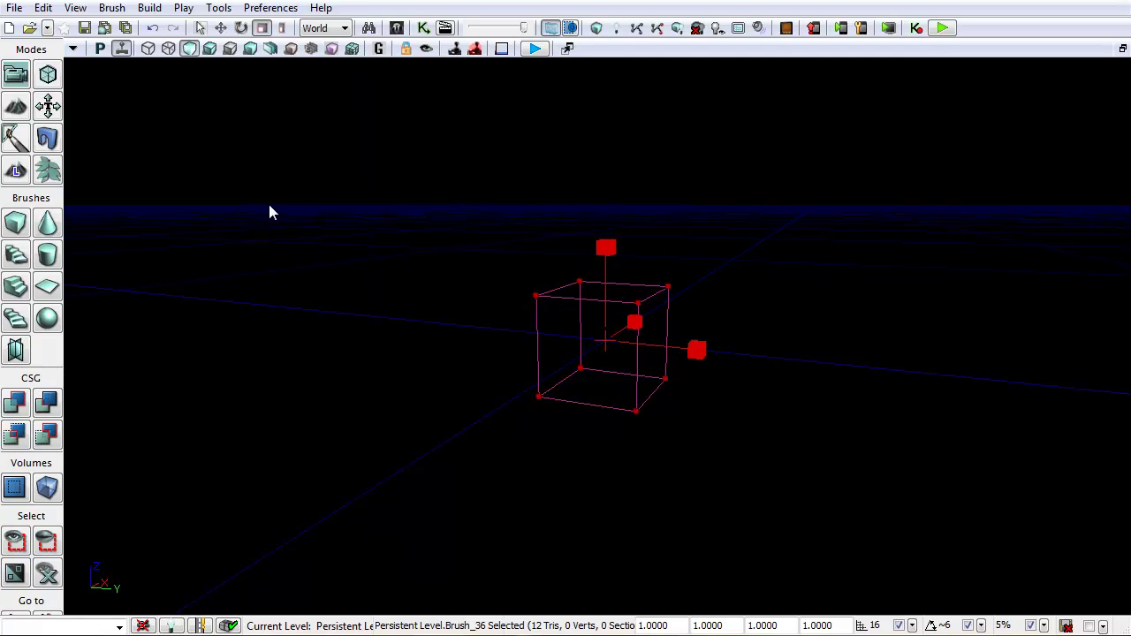
key("space")
right_click_drag(303, 310, 302, 316)
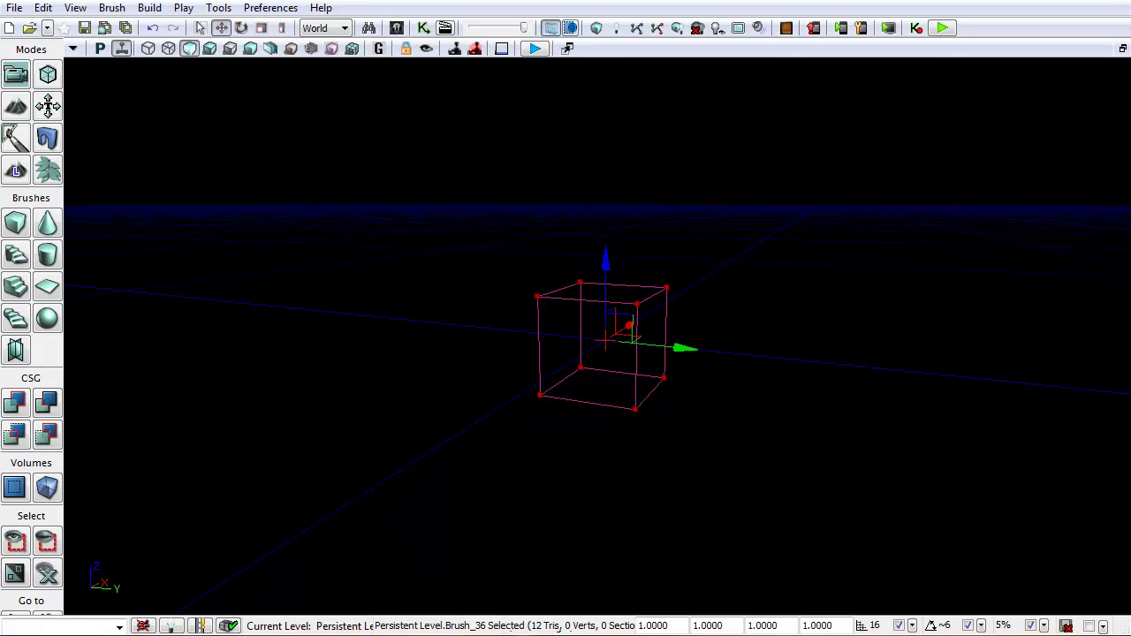
mouse_move(342, 230)
left_mouse_down()
mouse_move(285, 209)
mouse_move(342, 222)
left_mouse_up()
right_click_drag(342, 229, 393, 225)
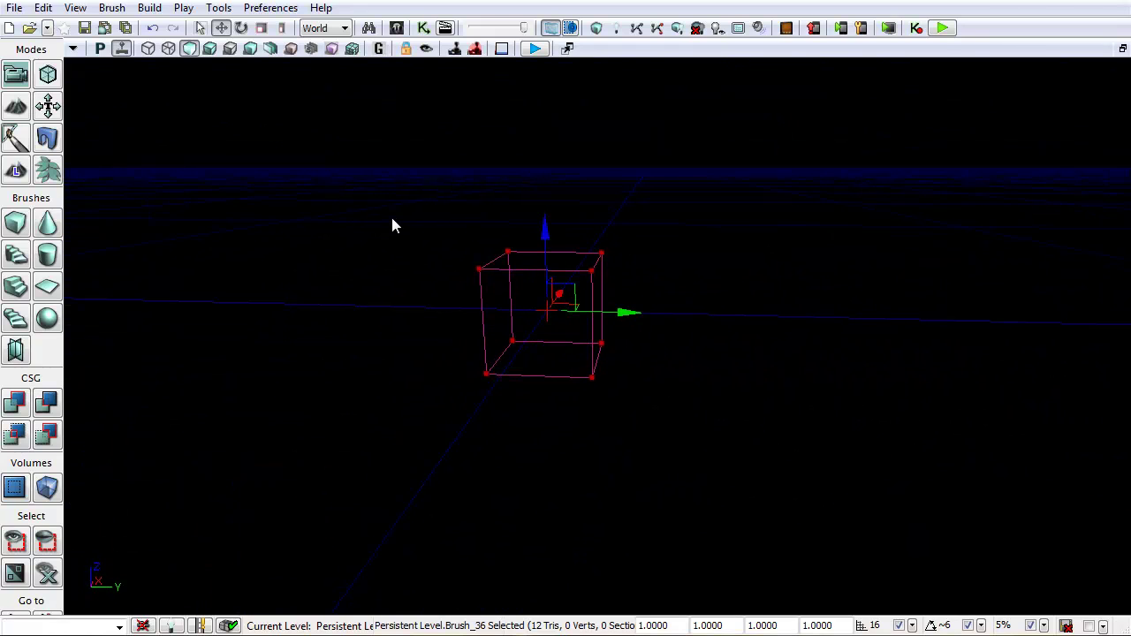
key("space")
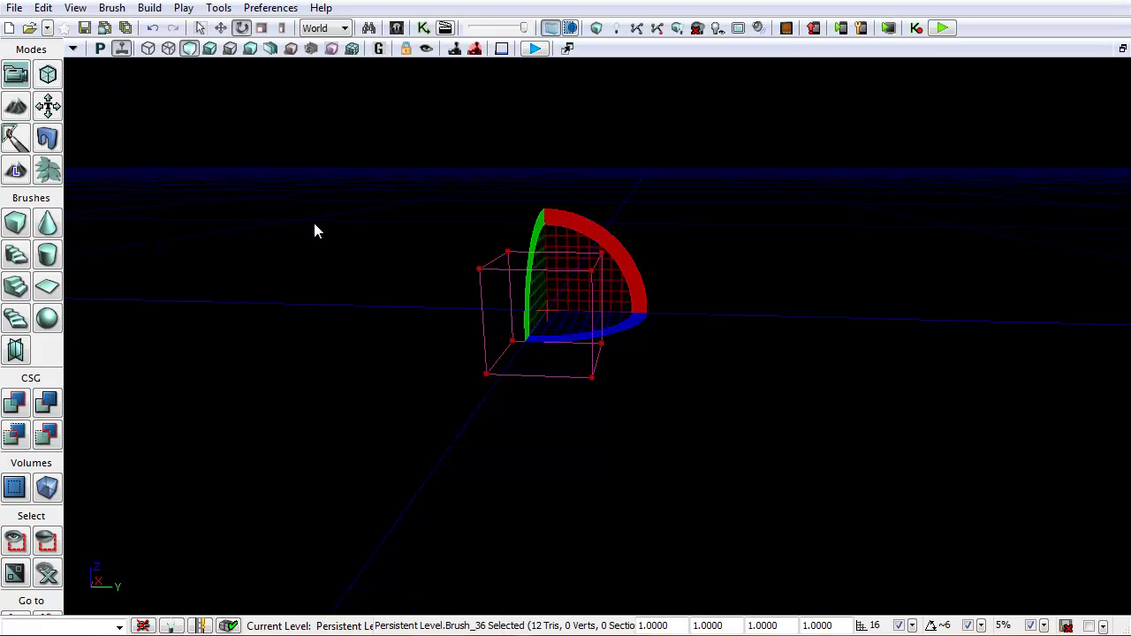
key("space")
key("space")
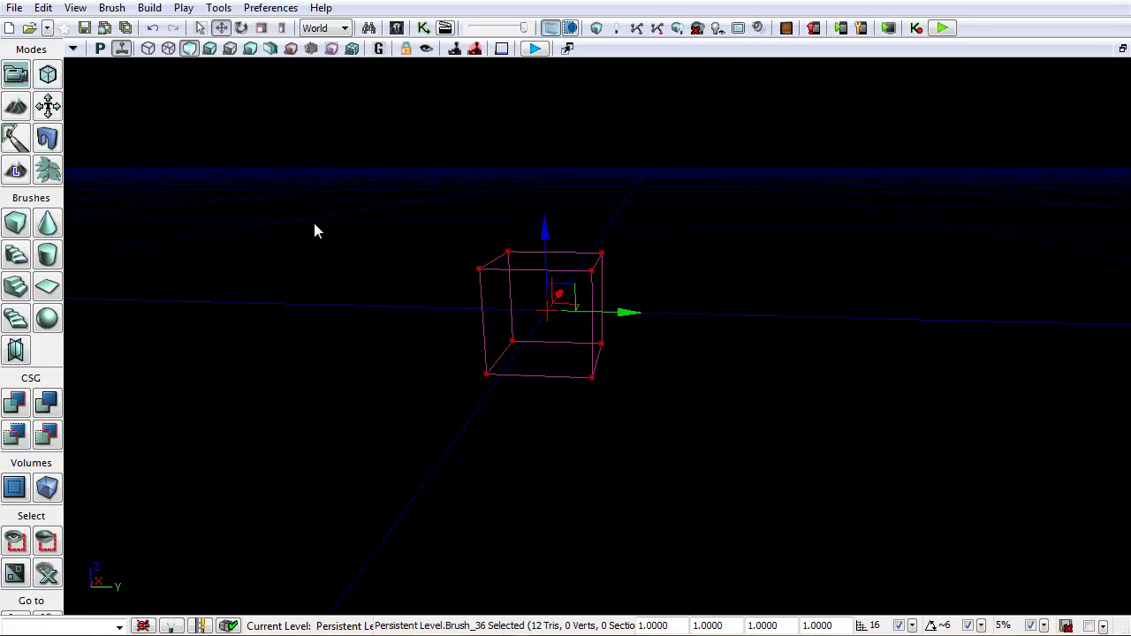
right_click_drag(314, 223, 340, 281)
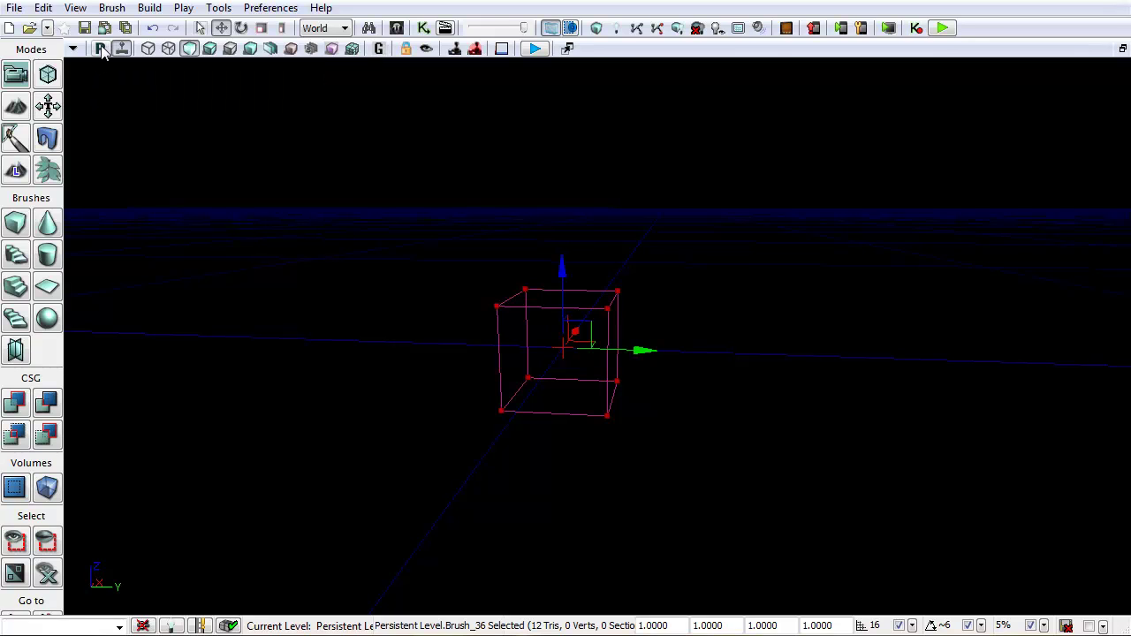
Switch the viewport to the Top view and bring the selected builder brush into view
left_click(100, 49)
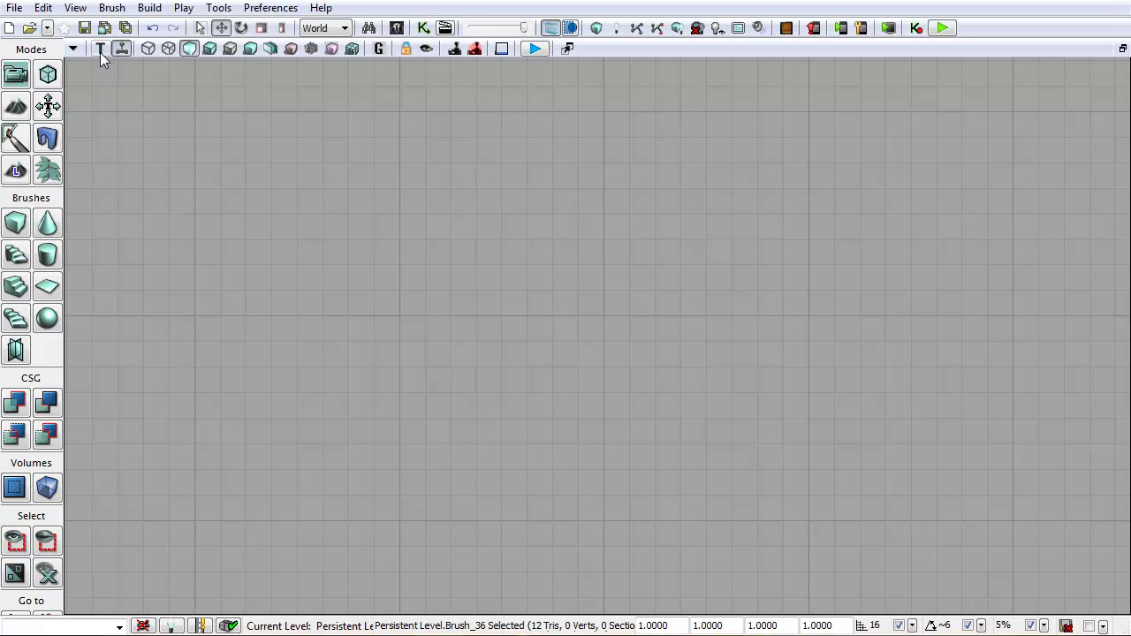
left_click_drag(165, 274, 822, 245)
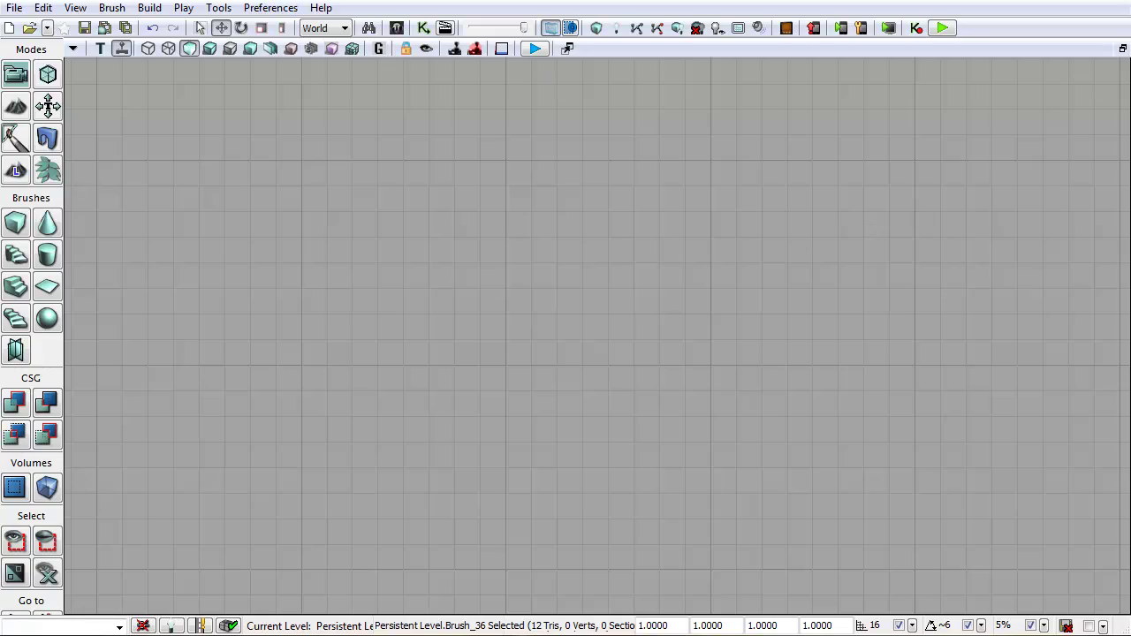
scroll(606, 232, "down", 8)
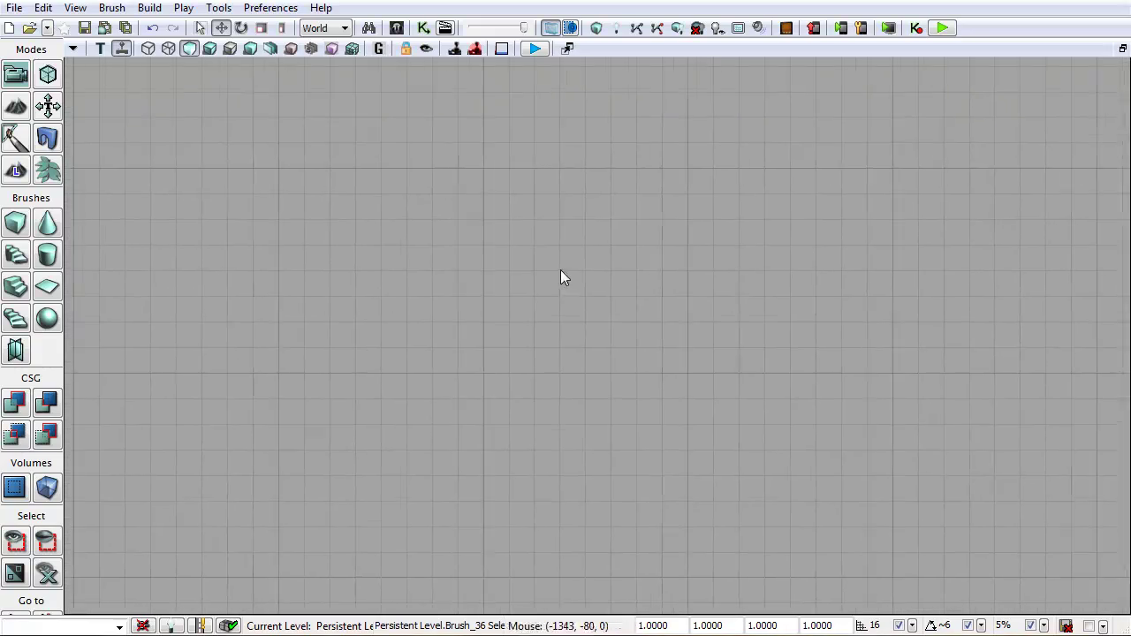
scroll(576, 273, "down", 2)
scroll(576, 274, "up", 7)
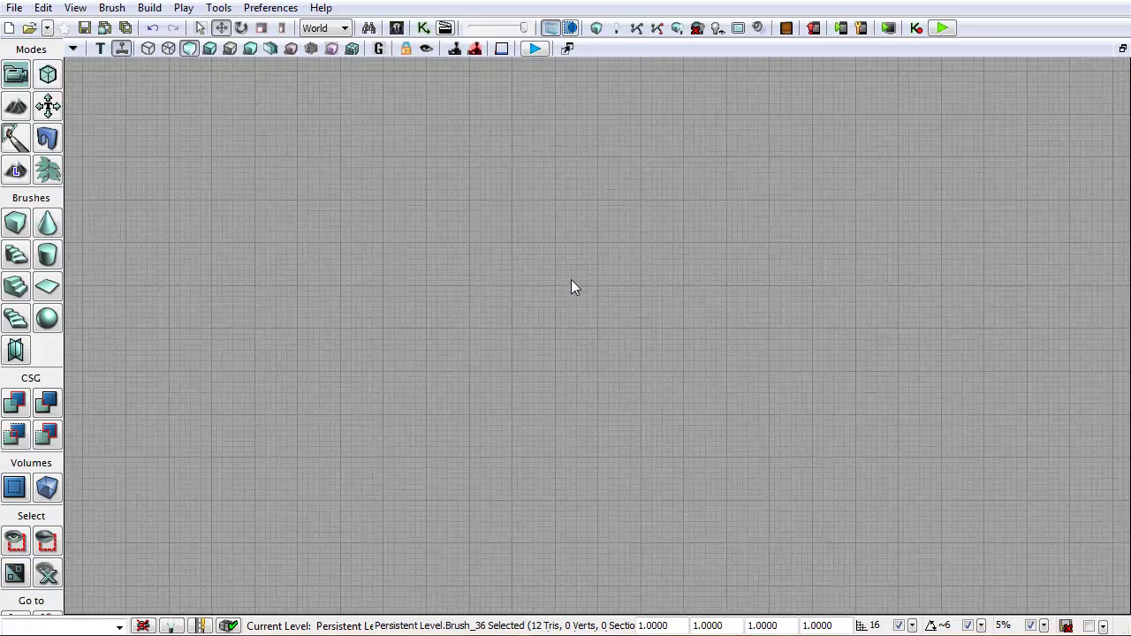
scroll(588, 282, "down", 3)
mouse_move(505, 157)
left_mouse_down()
mouse_move(465, 421)
mouse_move(469, 386)
left_mouse_up()
scroll(470, 387, "up", 3)
left_click_drag(535, 250, 418, 407)
scroll(417, 407, "up", 3)
left_click_drag(475, 434, 356, 451)
scroll(358, 455, "up", 1)
scroll(365, 353, "up", 1)
scroll(365, 354, "down", 1)
left_click_drag(310, 264, 307, 285)
Inspect the builder brush in the Front and Side views, ending in the Perspective view
key("alt+h")
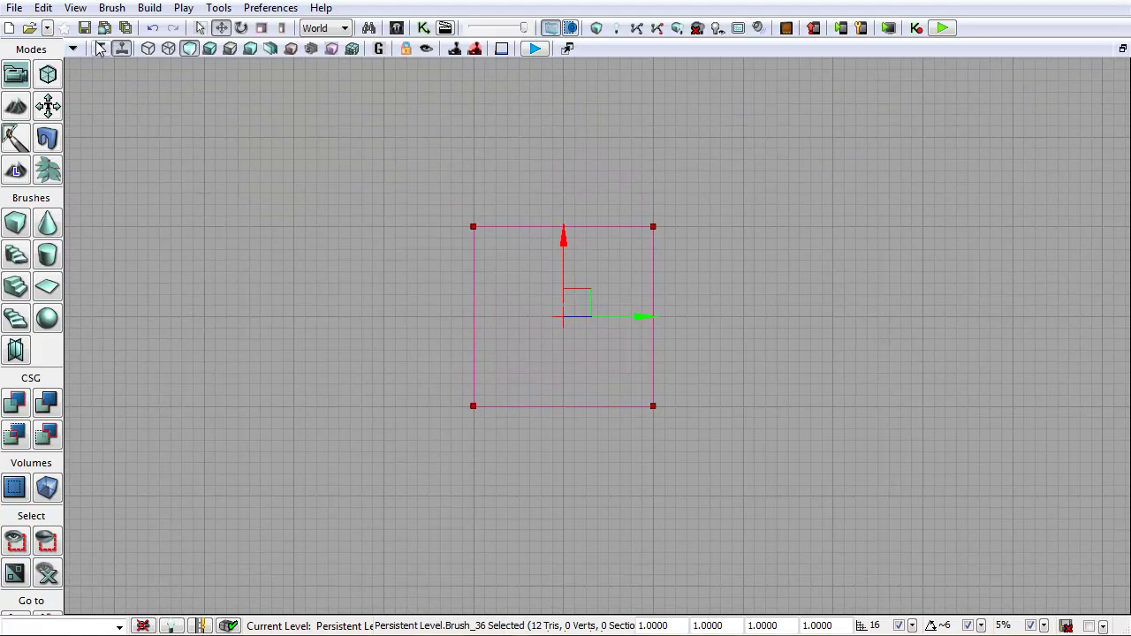
left_click_drag(314, 449, 298, 227)
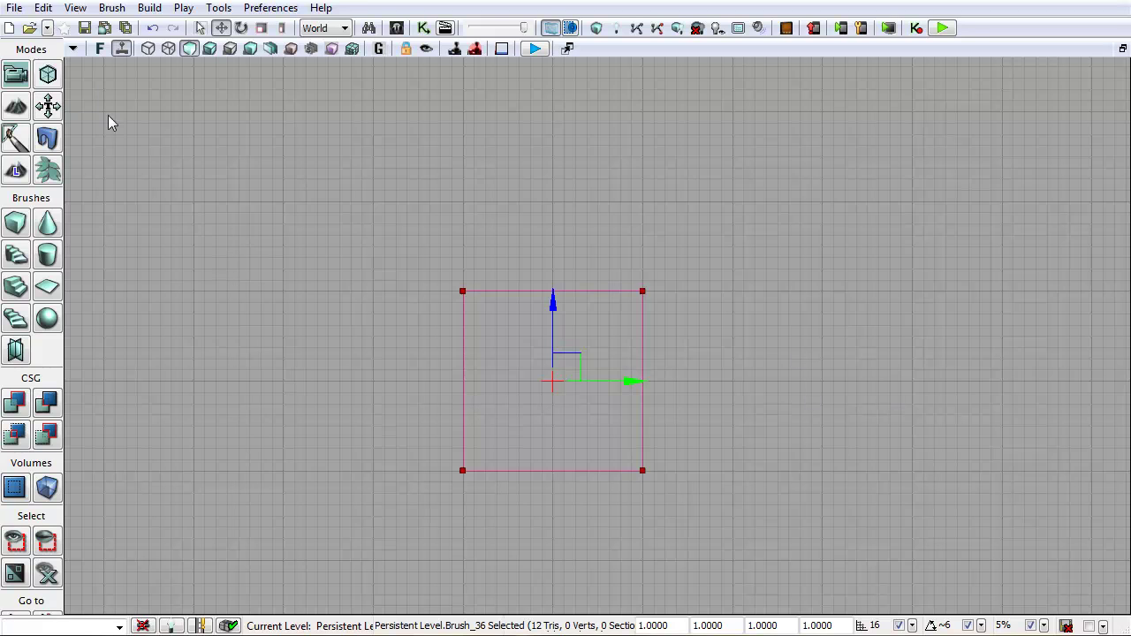
left_click(99, 48)
left_click_drag(317, 381, 297, 371)
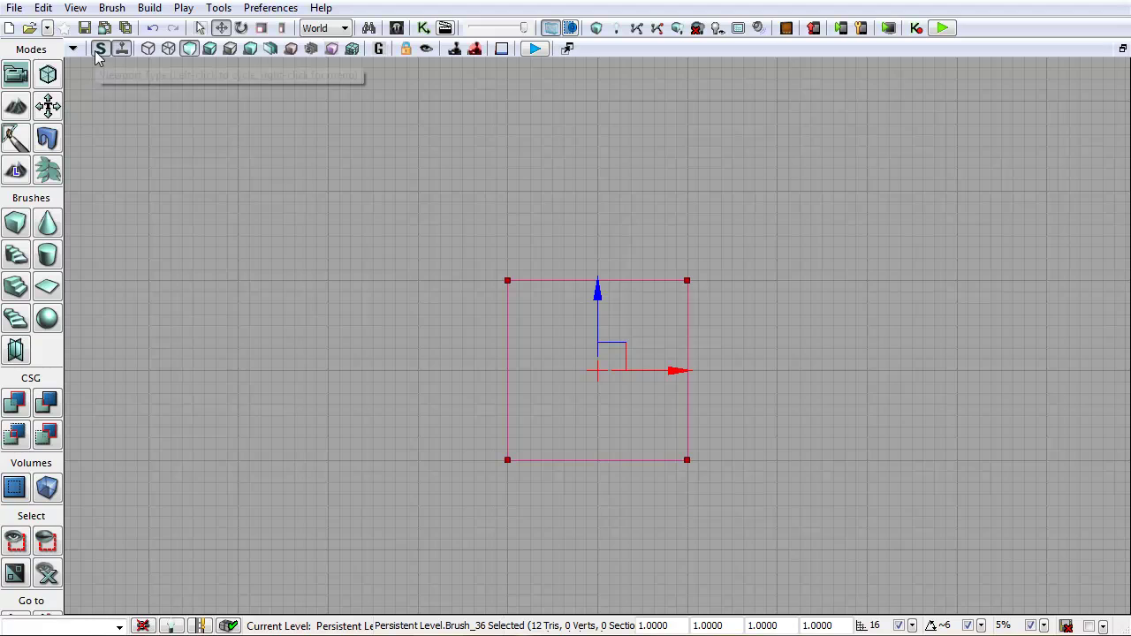
left_click(99, 48)
scroll(367, 353, "down", 15)
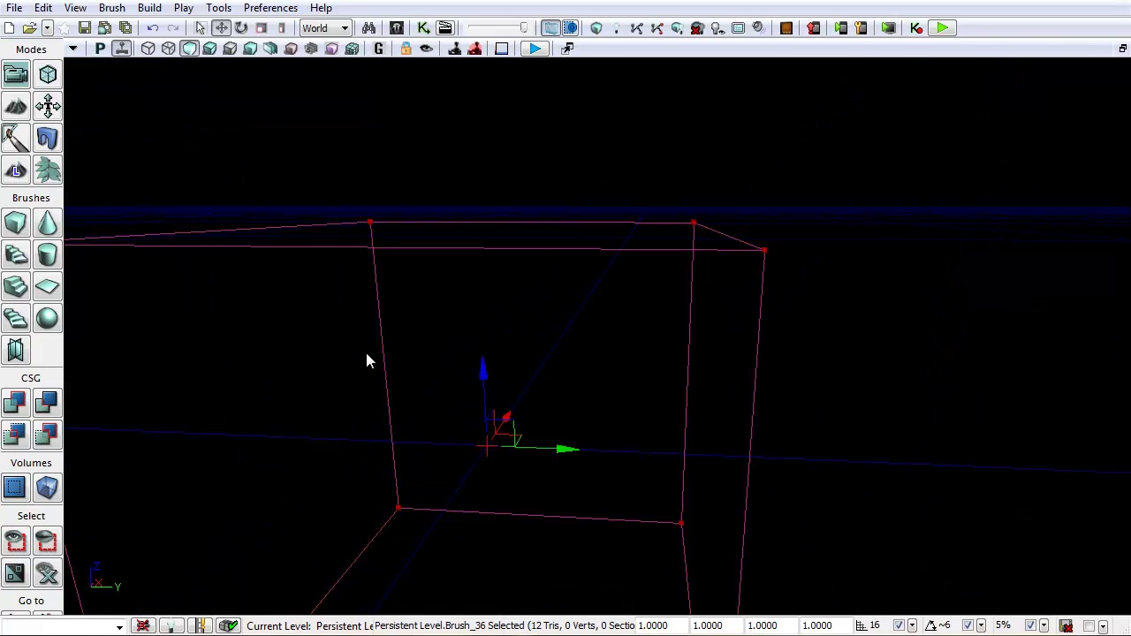
left_click_drag(367, 351, 364, 396)
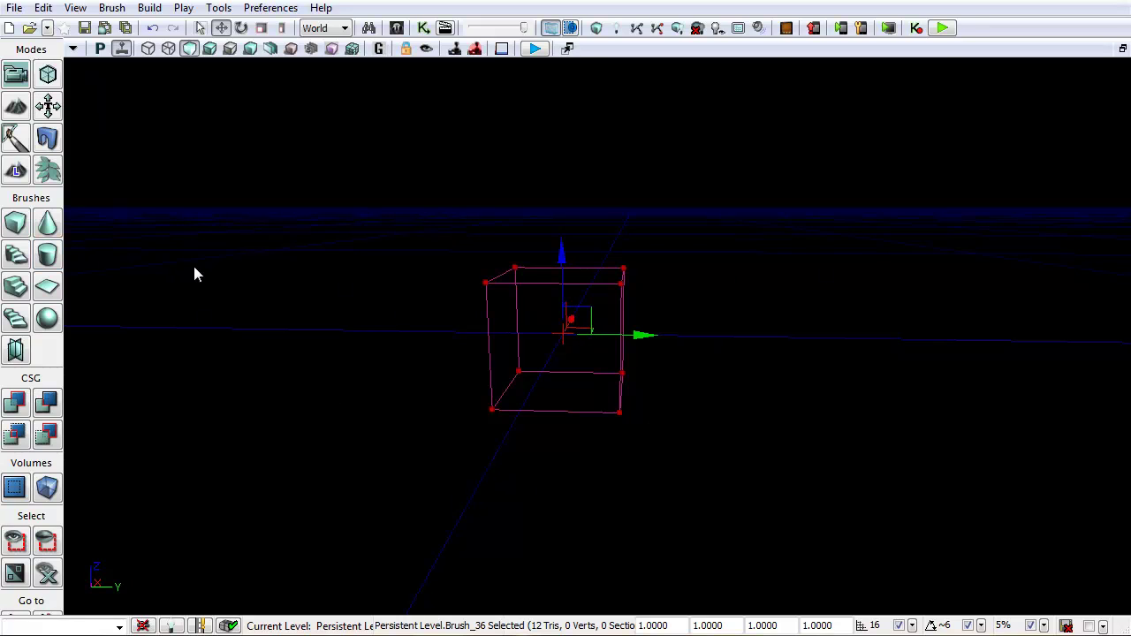
Preview the builder brush as a cone, curved staircase, cylinder, linear staircase, sheet, spiral staircase, tetrahedron and volumetric shape
left_click(46, 223)
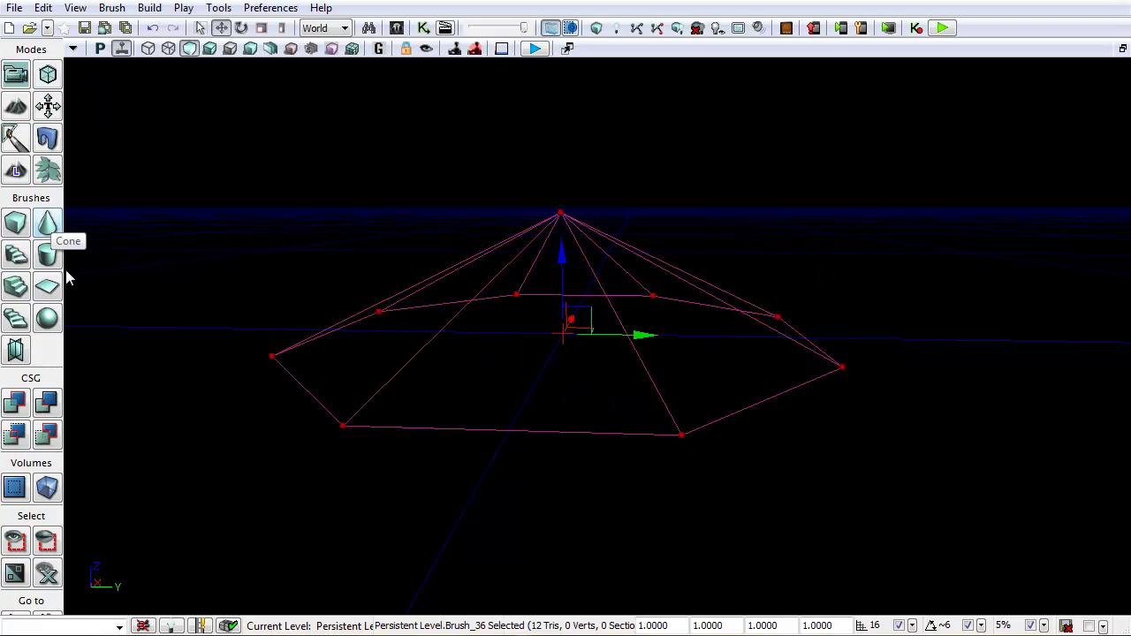
left_click(18, 256)
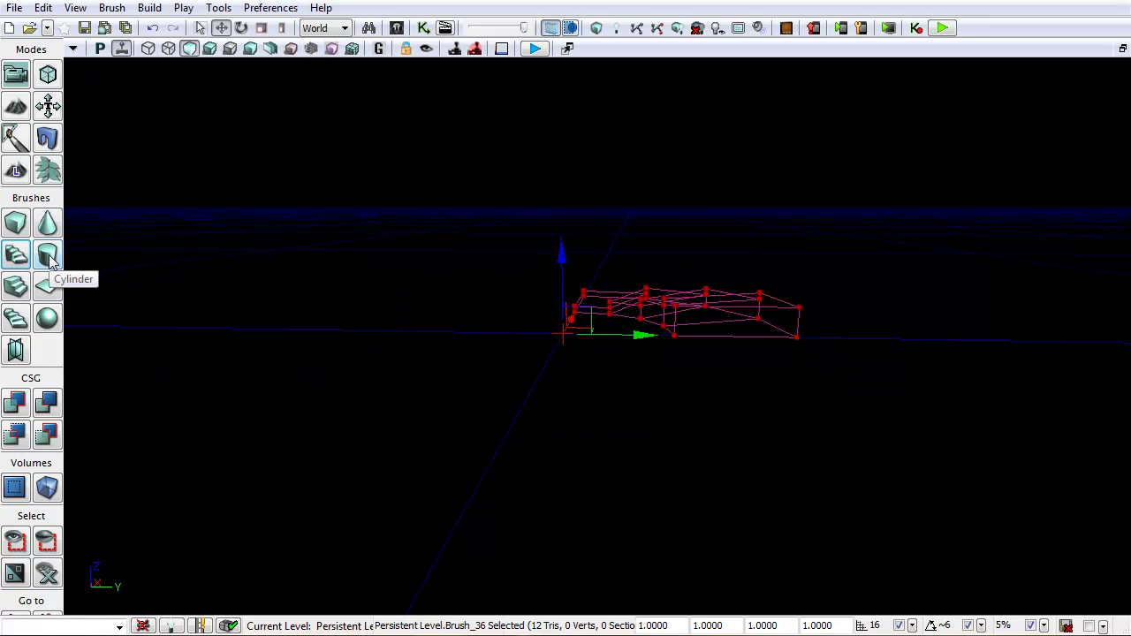
left_click(49, 257)
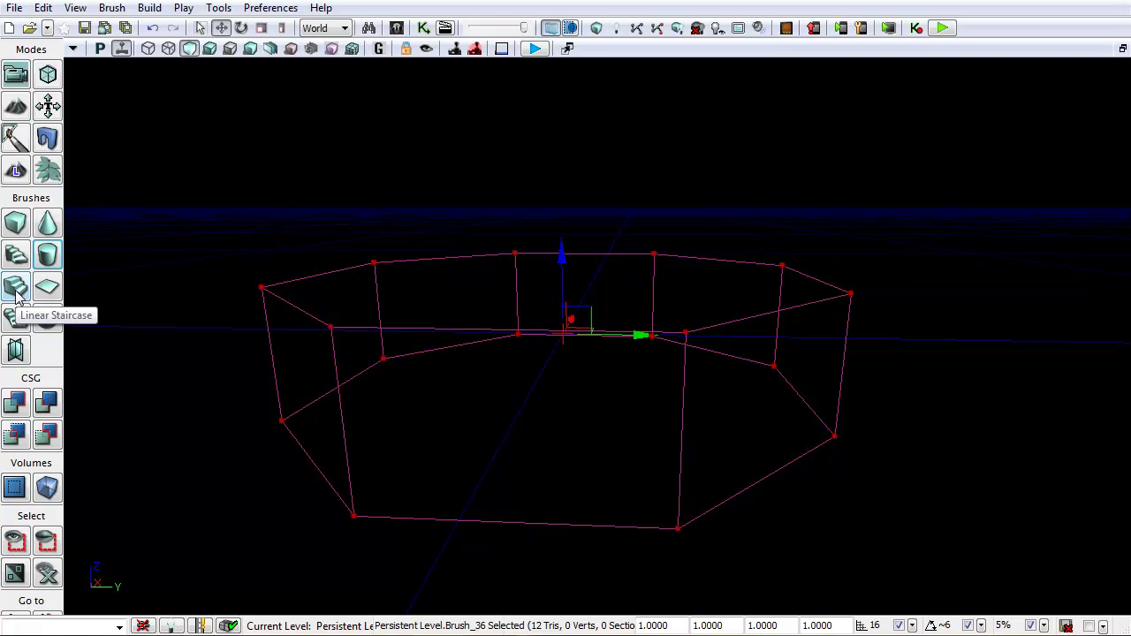
left_click(17, 296)
left_click(47, 291)
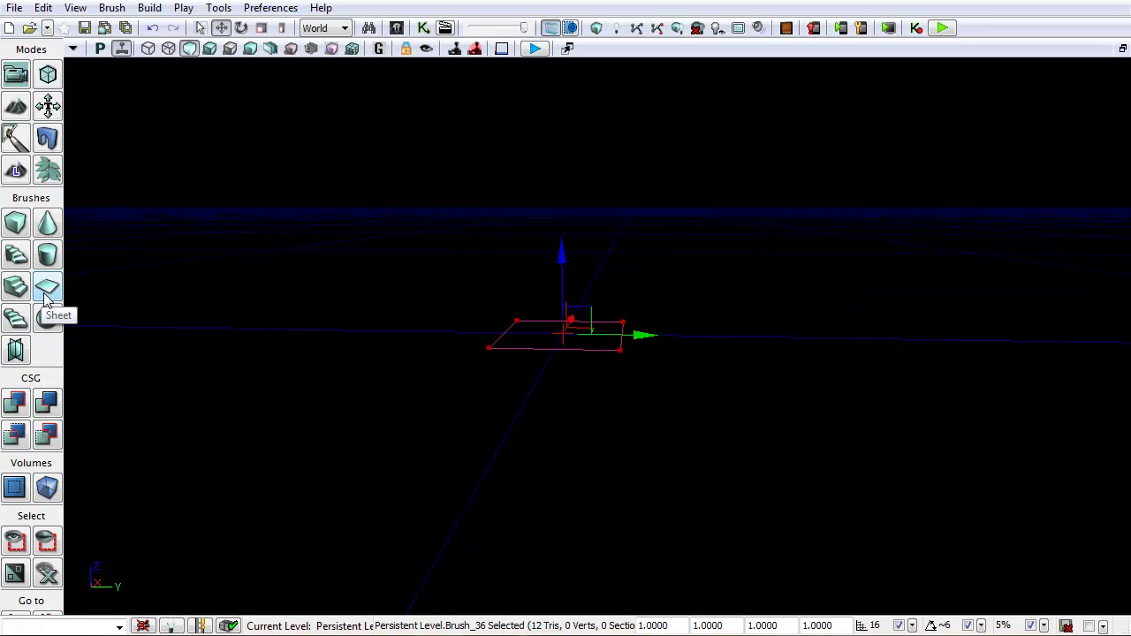
left_click(17, 323)
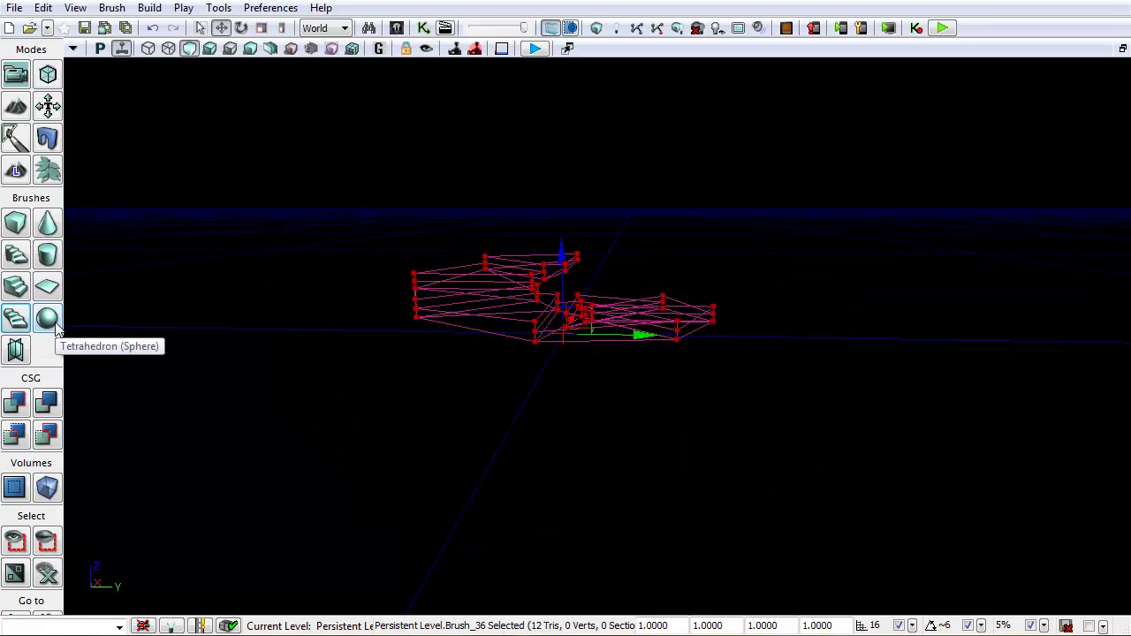
left_click(53, 324)
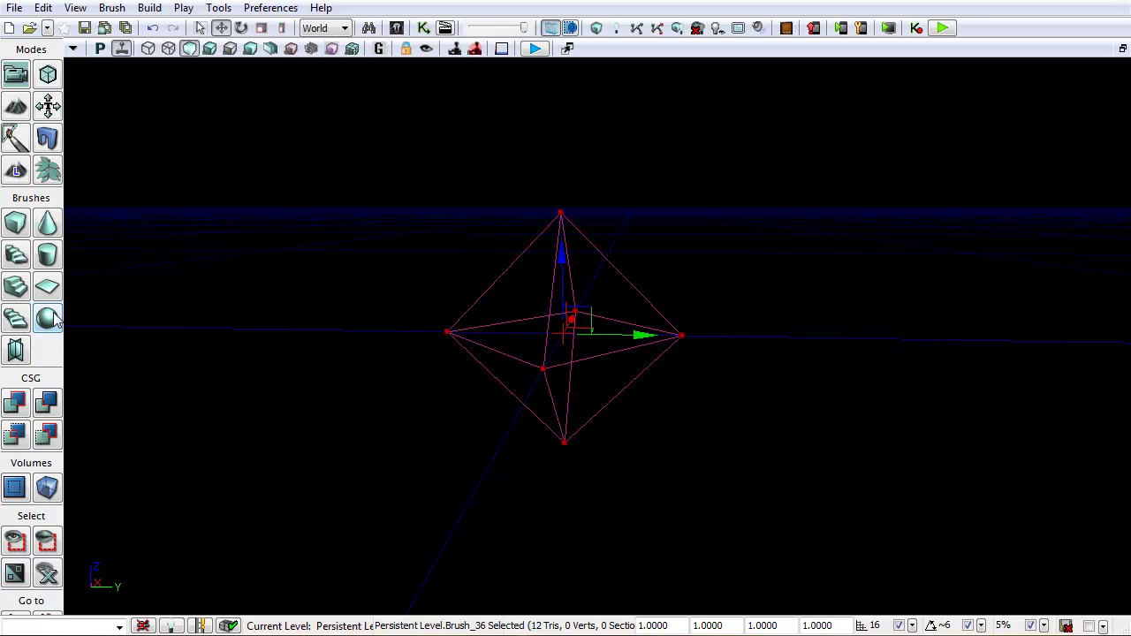
left_click(15, 350)
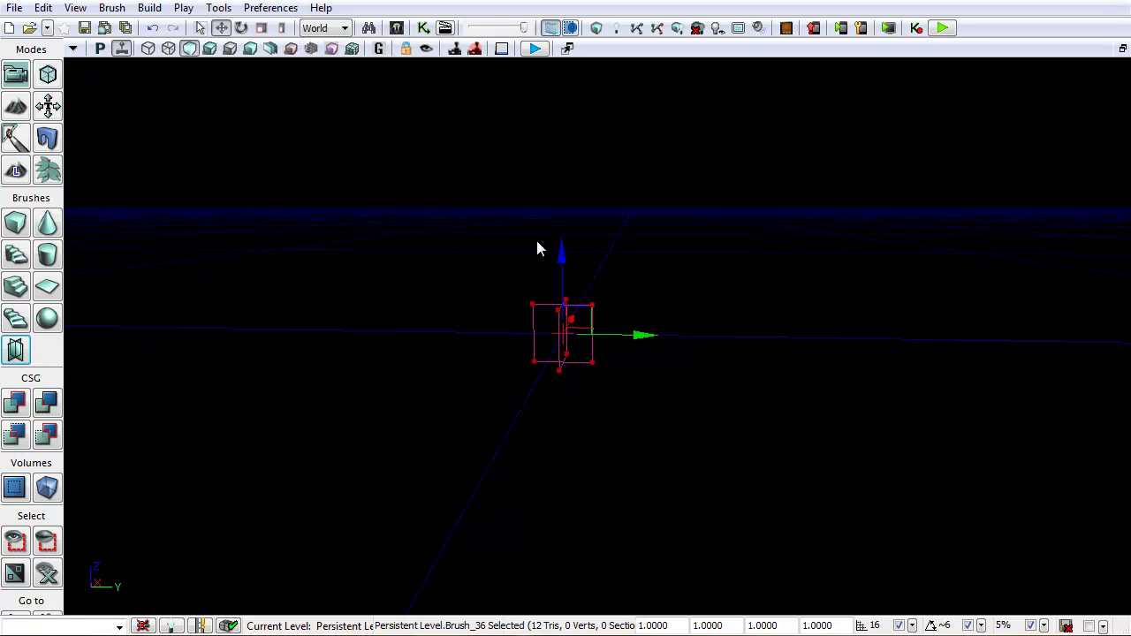
Rebuild the builder brush as a 1024 × 1024 × 64 cube and review its Brush Builder properties without altering them
left_click(17, 225)
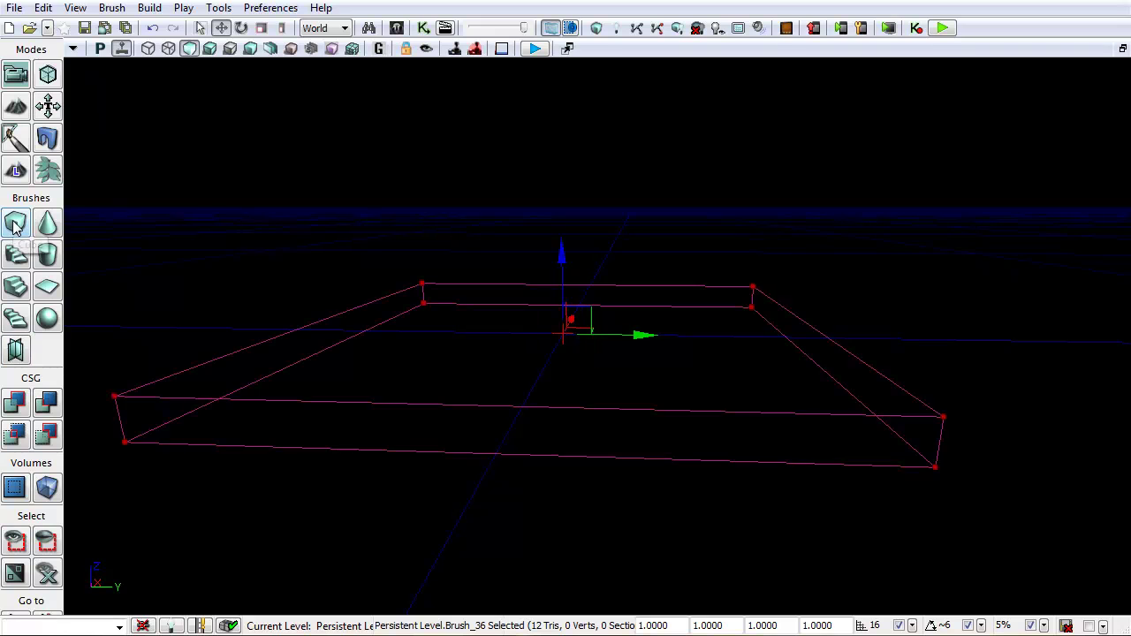
right_click_drag(366, 279, 273, 213)
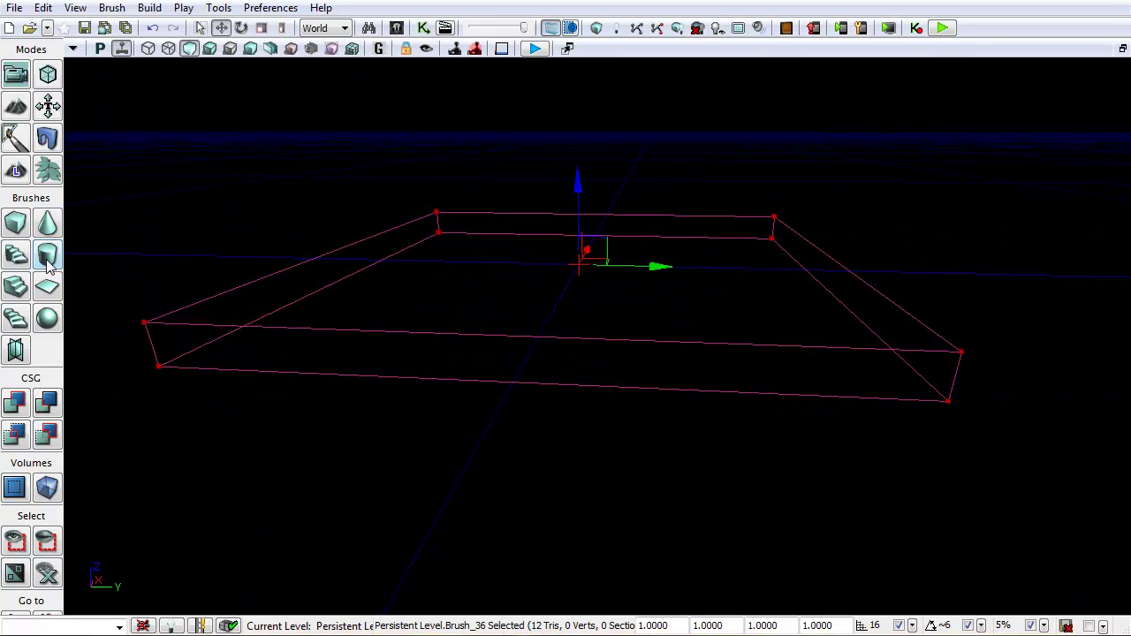
right_click(20, 230)
left_click_drag(735, 56, 813, 111)
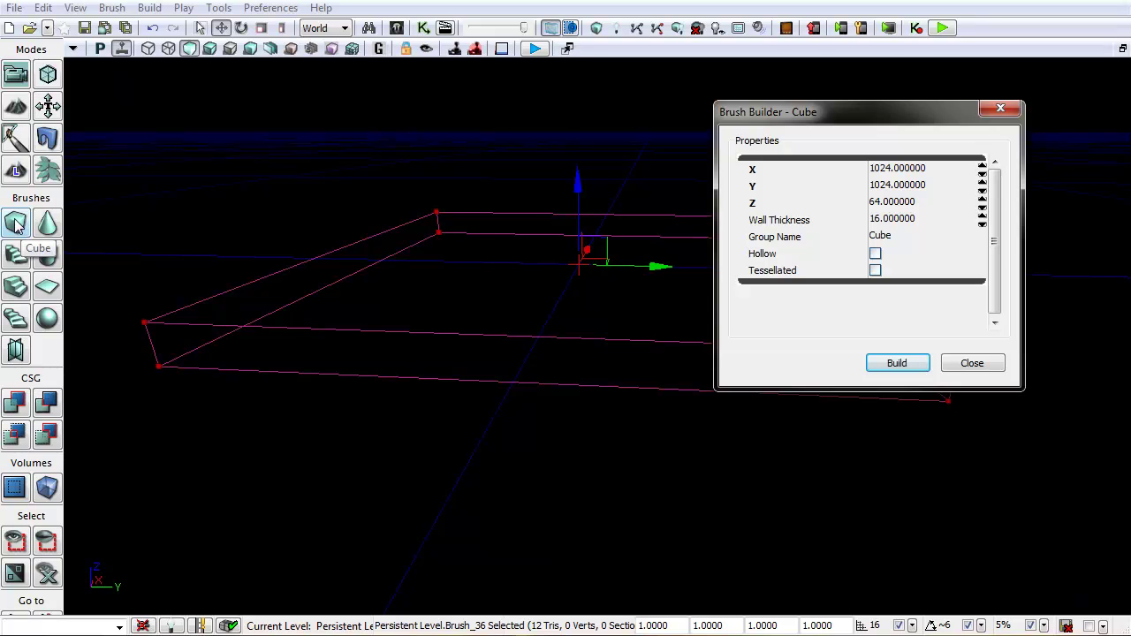
mouse_move(854, 126)
left_mouse_down()
mouse_move(897, 141)
mouse_move(869, 137)
left_mouse_up()
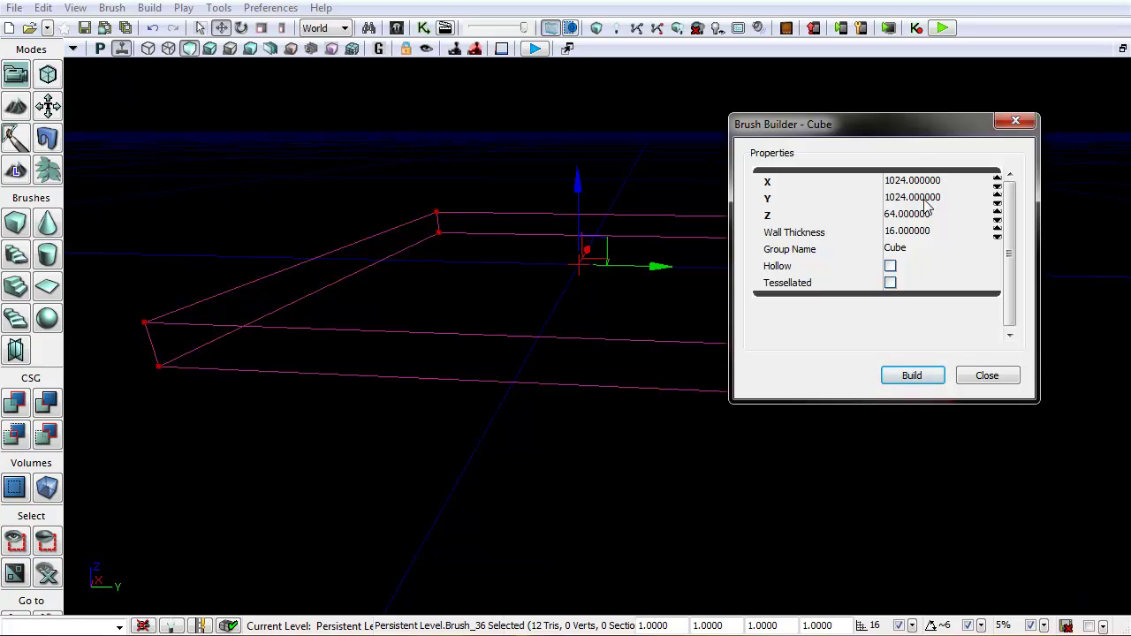
left_click_drag(910, 133, 966, 122)
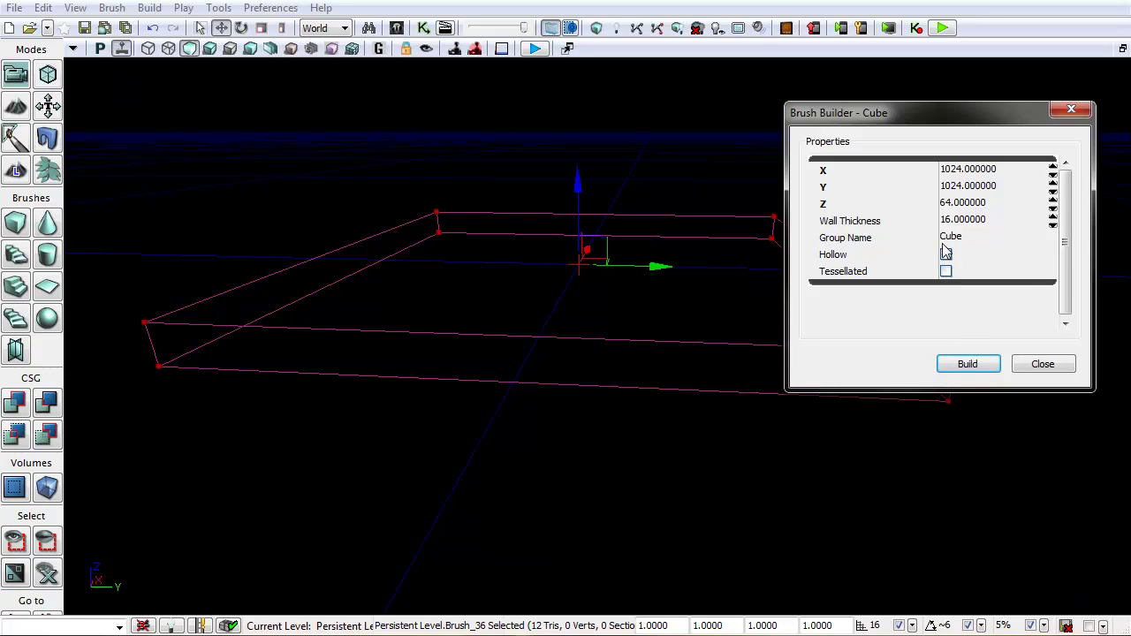
left_click(1023, 363)
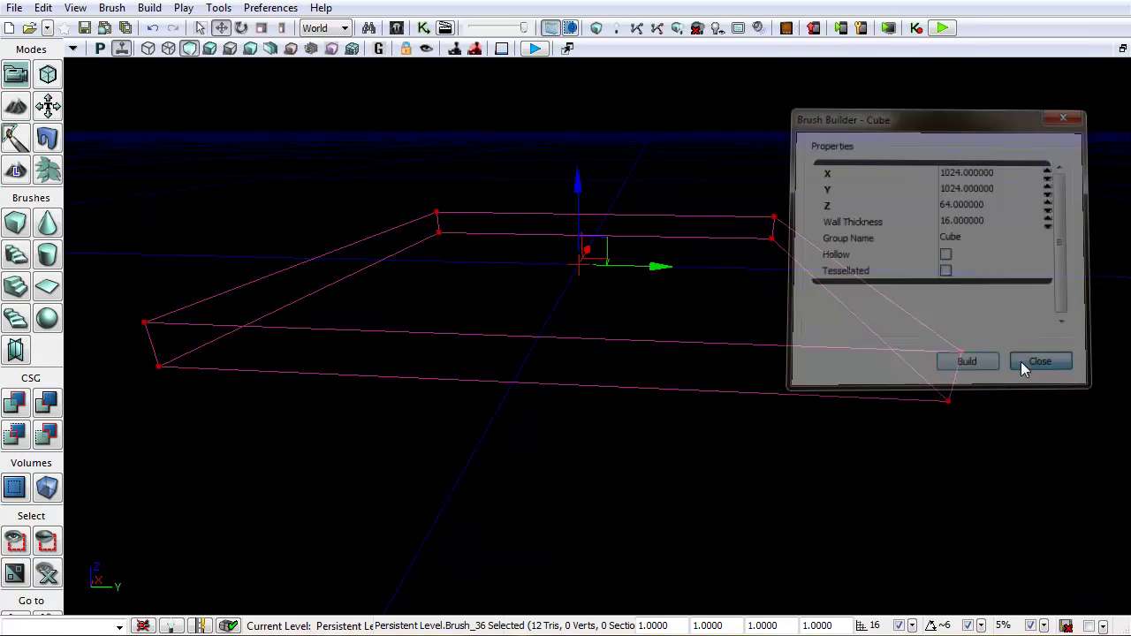
Add the wide flat cube brush to the level as a solid floor slab with CSG Add and view it from a corner
mouse_move(487, 269)
right_mouse_down()
mouse_move(446, 261)
mouse_move(457, 190)
mouse_move(436, 249)
right_mouse_up()
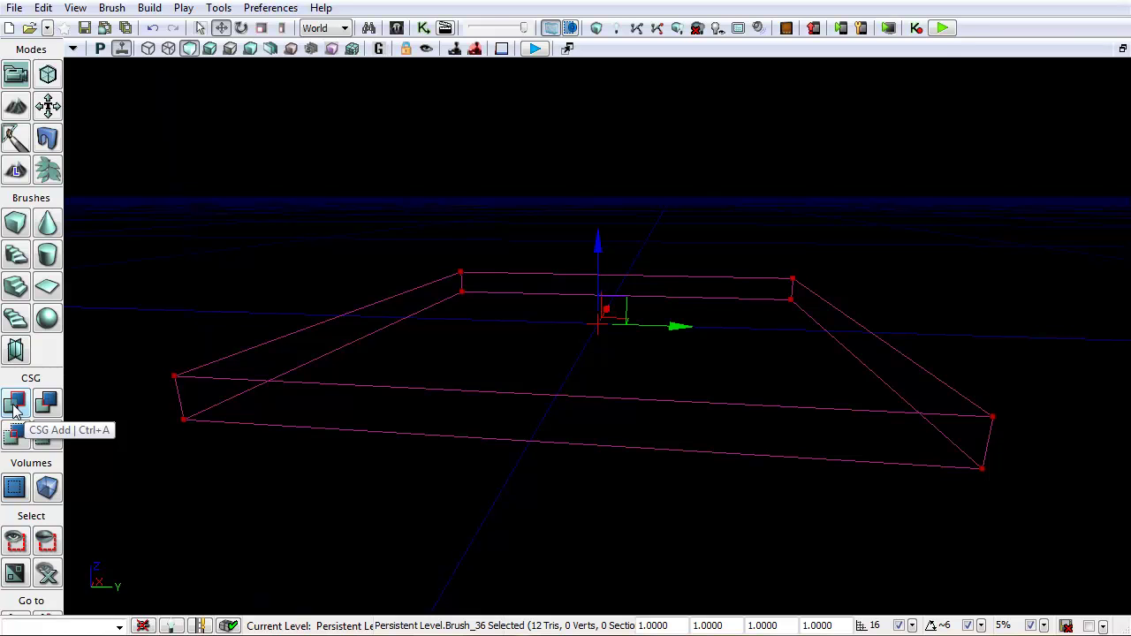
left_click(15, 405)
right_click_drag(283, 262, 433, 291)
left_click_drag(451, 249, 280, 262, "alt")
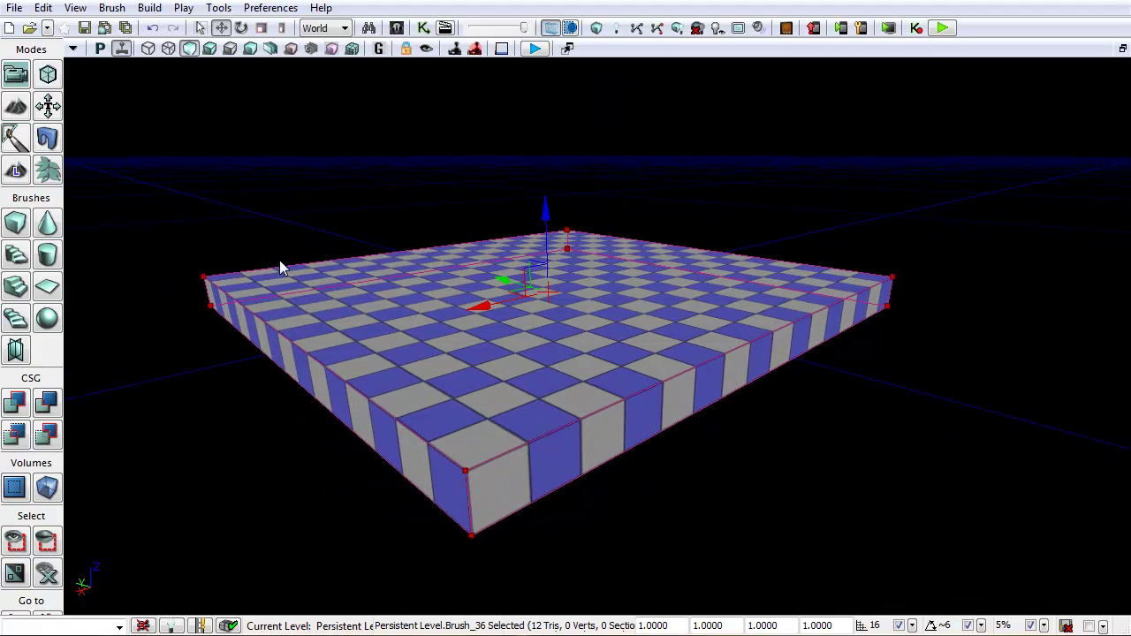
Raise the builder brush above the floor slab and set its cube dimensions to X 128, Y 128 and Z 128
left_click_drag(551, 220, 553, 187)
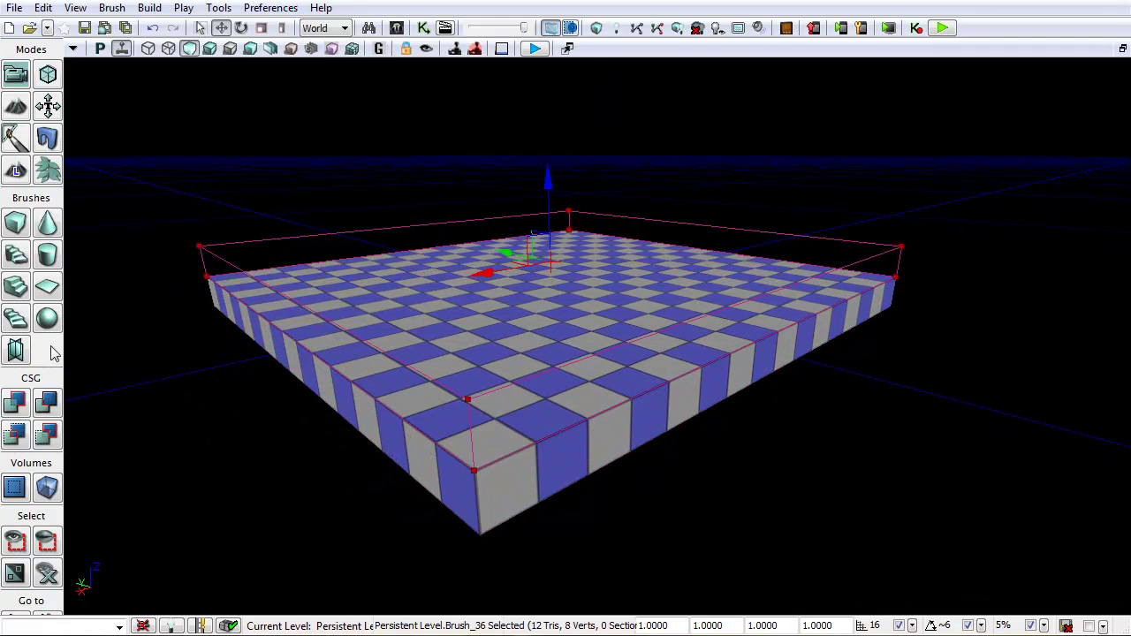
right_click(20, 224)
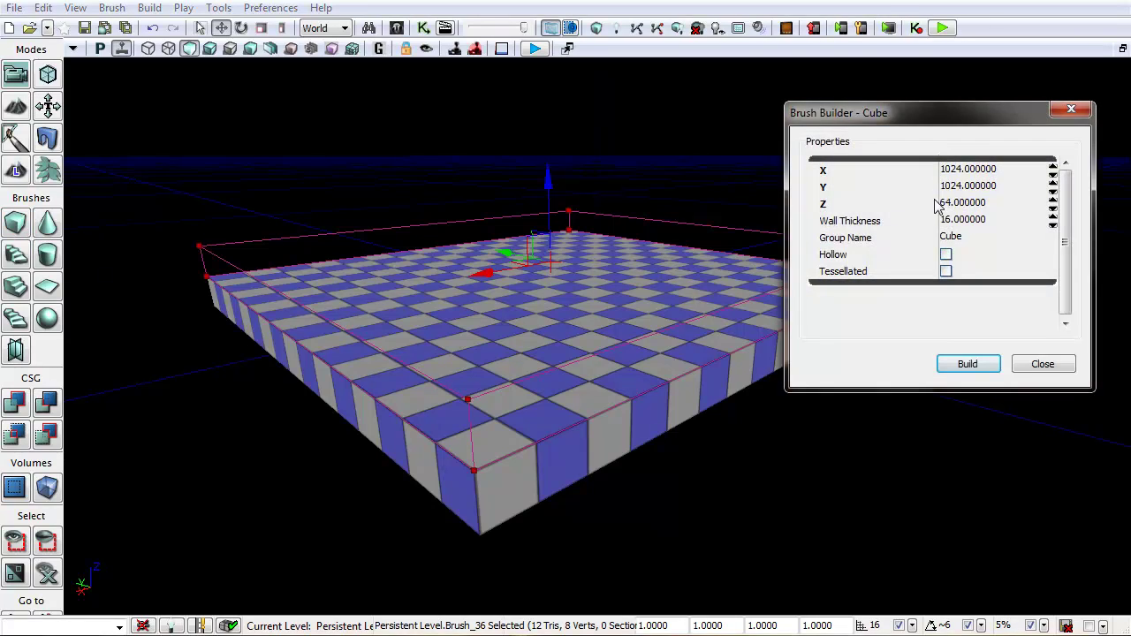
left_click(985, 169)
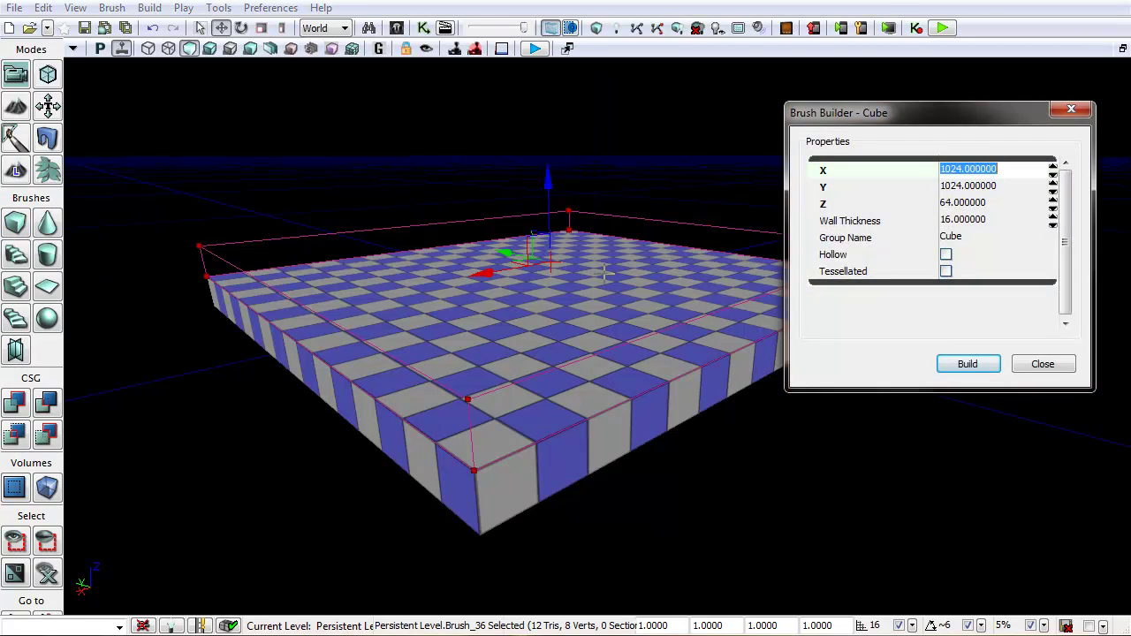
type("12")
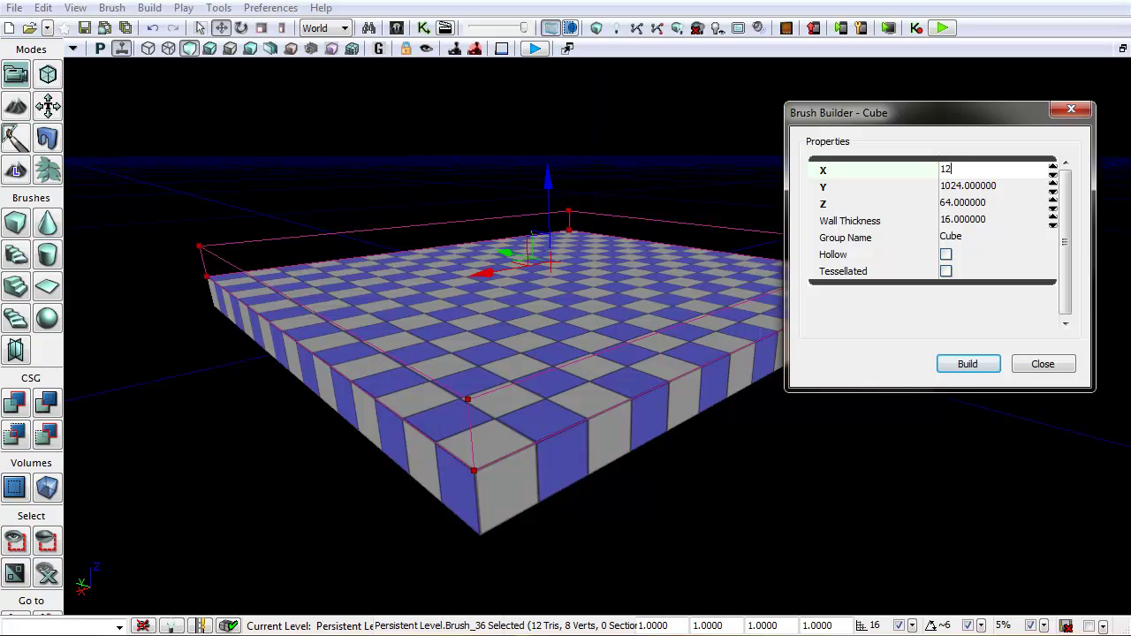
type("8")
key("Tab")
type("12")
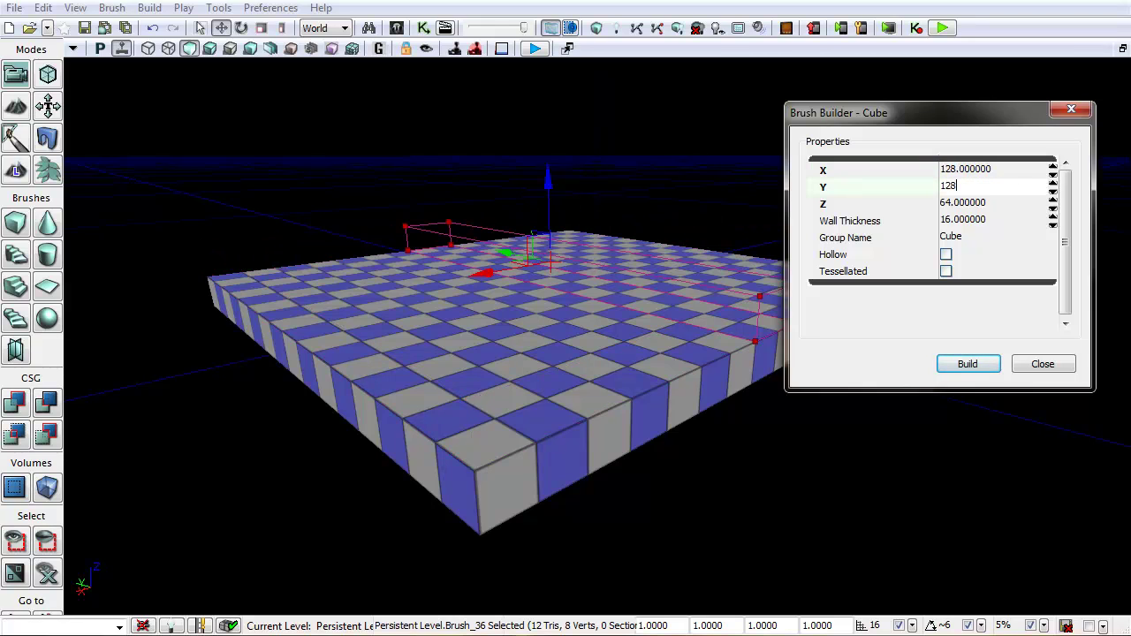
left_click(995, 208)
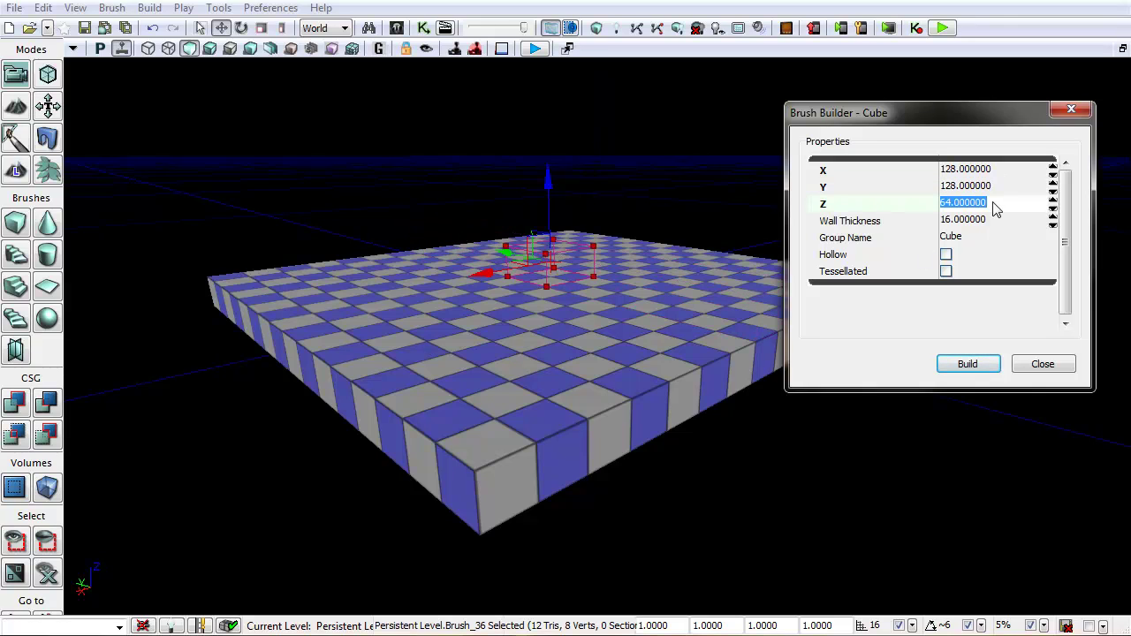
type("128")
left_click(1000, 175)
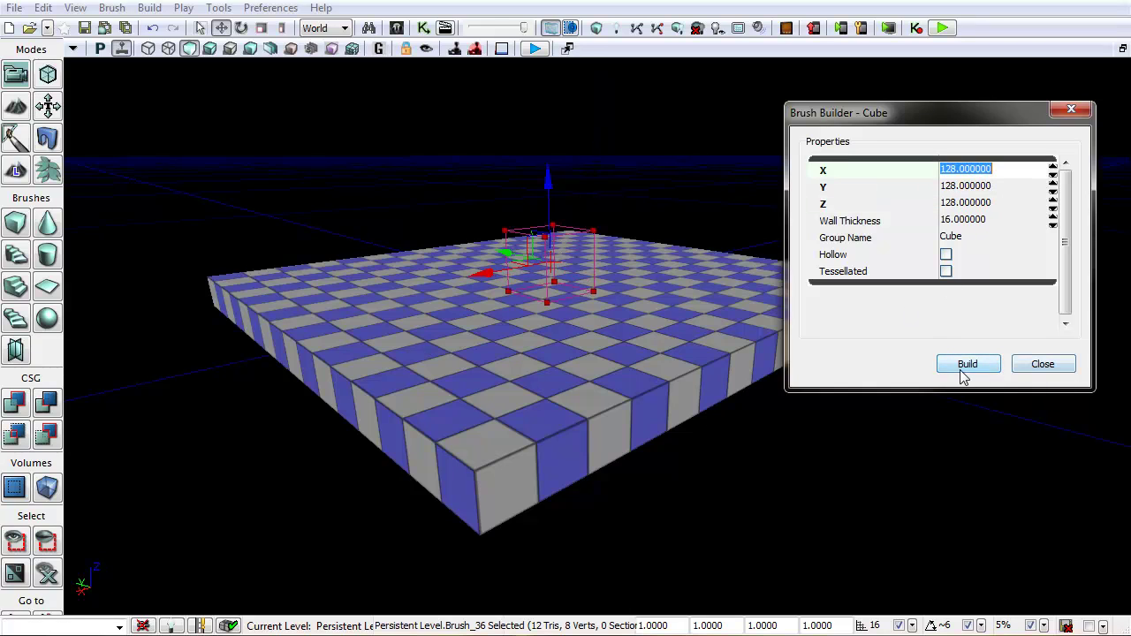
left_click(1031, 370)
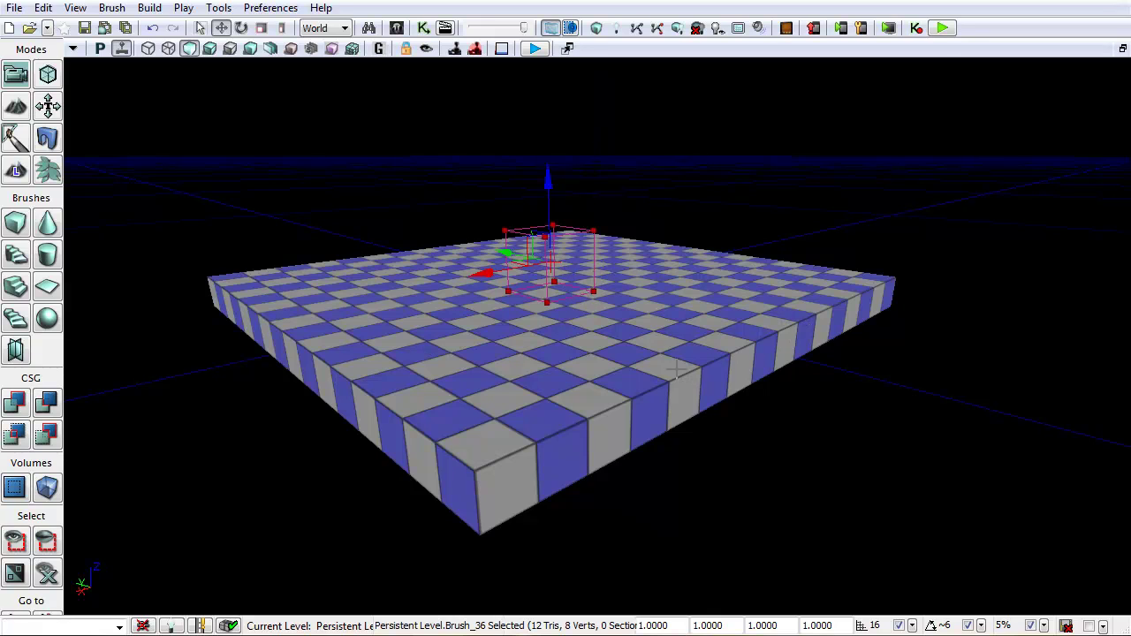
In the Front view, raise the builder brush until its underside rests exactly on the floor slab's top surface
left_click(99, 48)
left_click(99, 48)
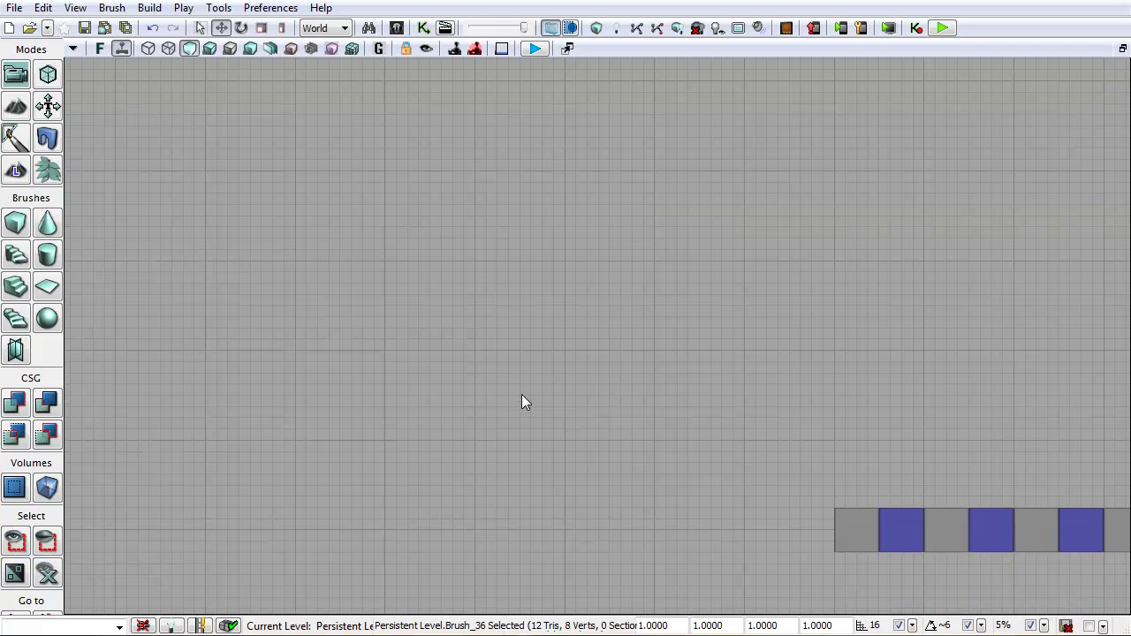
left_click_drag(501, 351, 221, 213)
left_click_drag(572, 267, 373, 272)
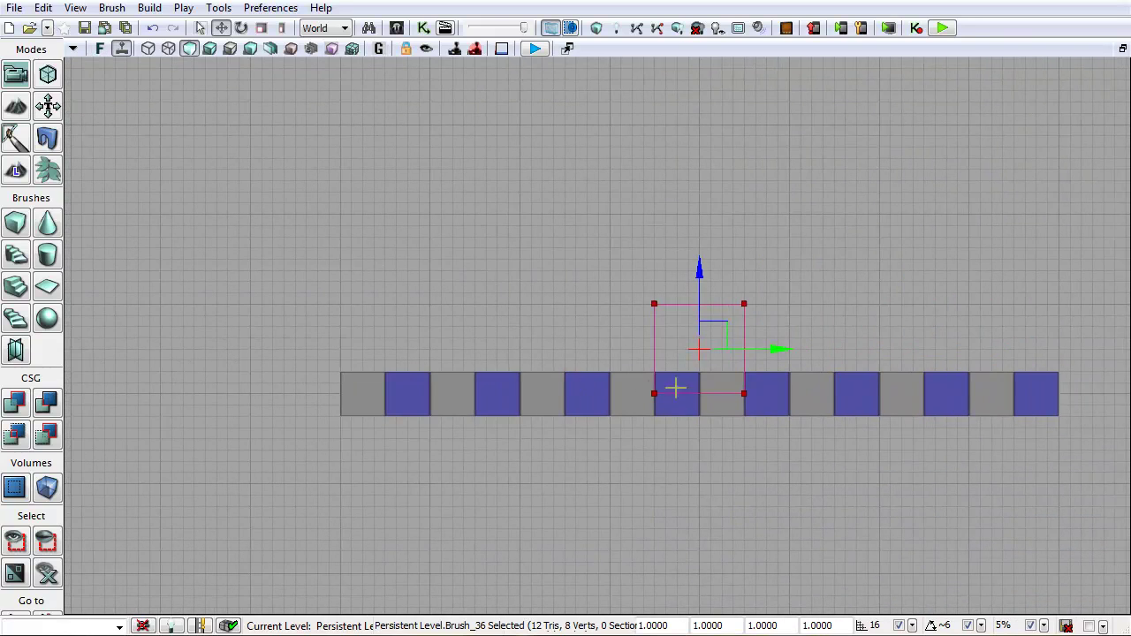
left_click_drag(697, 277, 697, 245)
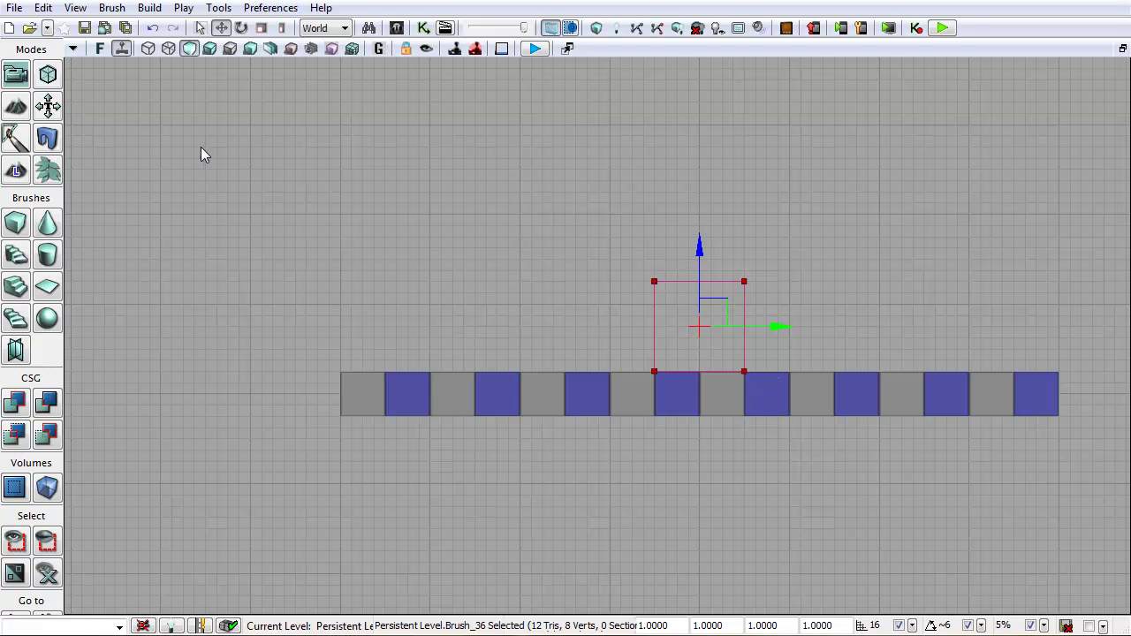
Return to the Perspective view, add the 128-unit cube on the slab with CSG Add, and inspect the block deselected
left_click(100, 49)
left_click(99, 49)
left_click_drag(472, 354, 350, 343)
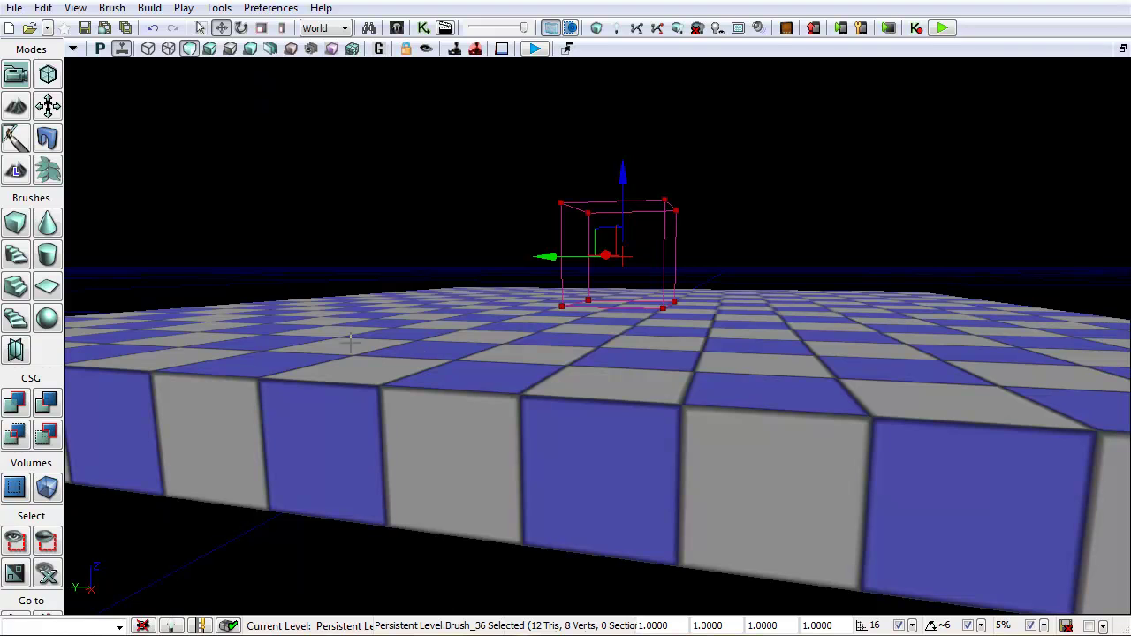
left_click(15, 404)
mouse_move(276, 321)
right_mouse_down()
mouse_move(477, 225)
mouse_move(565, 230)
mouse_move(460, 344)
right_mouse_up()
mouse_move(275, 170)
left_mouse_down()
mouse_move(276, 106)
mouse_move(276, 170)
left_mouse_up()
left_click(276, 165)
right_click_drag(276, 166, 221, 185)
right_click_drag(332, 349, 448, 317)
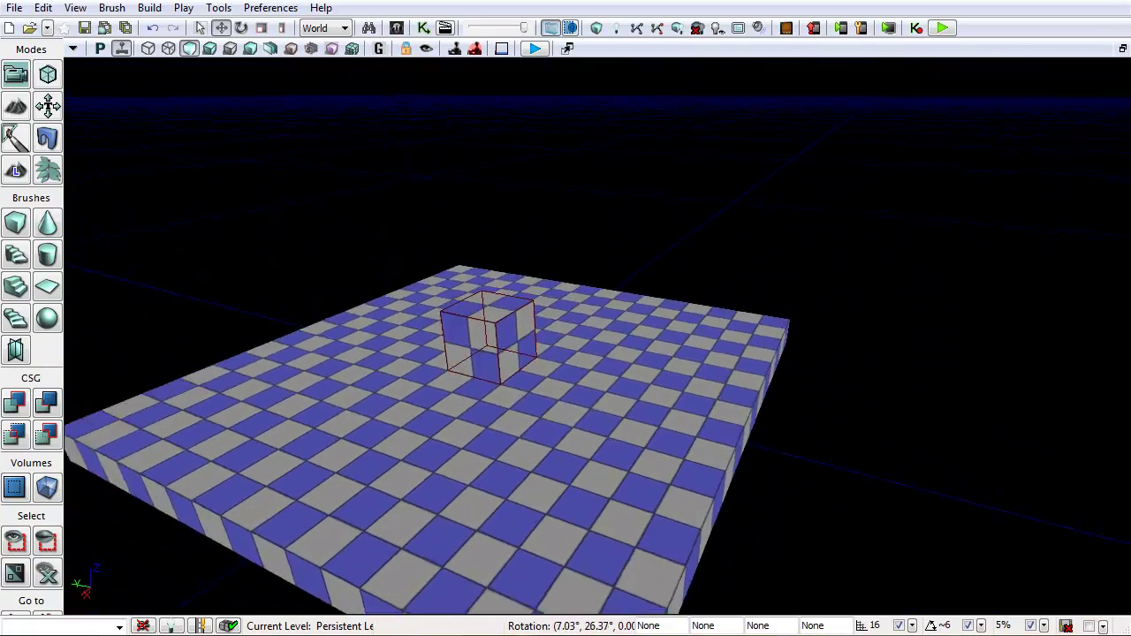
Select the builder brush and raise it until it stands on top of the solid cube
scroll(449, 316, "up", 3)
left_click(449, 314)
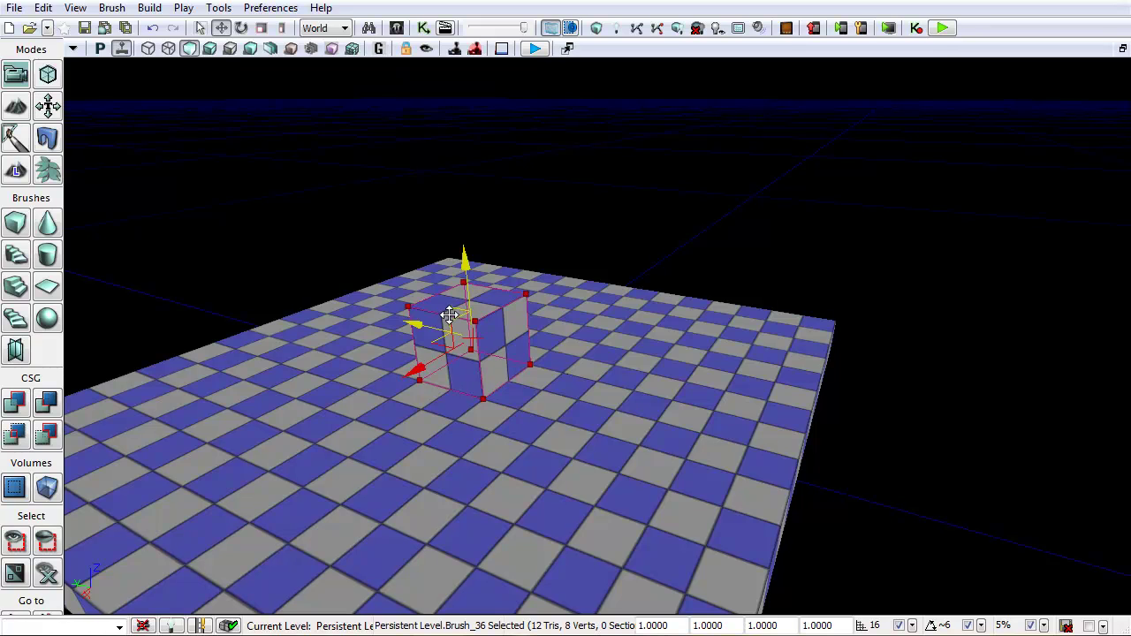
left_click_drag(465, 259, 467, 184)
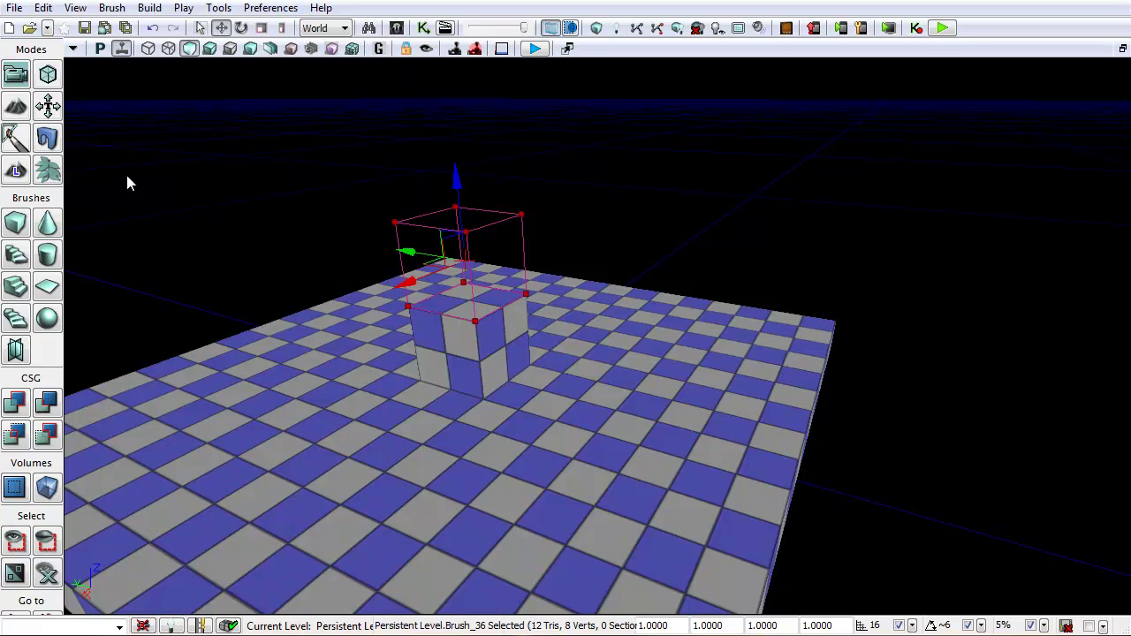
Resize the builder brush above the cube to X 256, Y 256 and Z 64
right_click(16, 227)
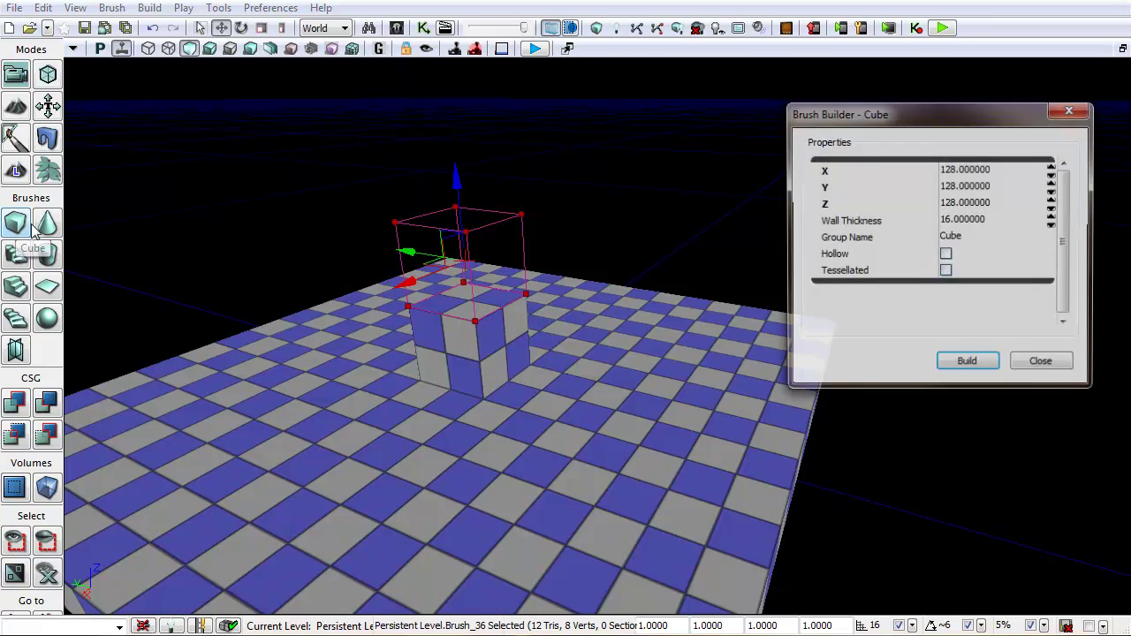
left_click(1006, 203)
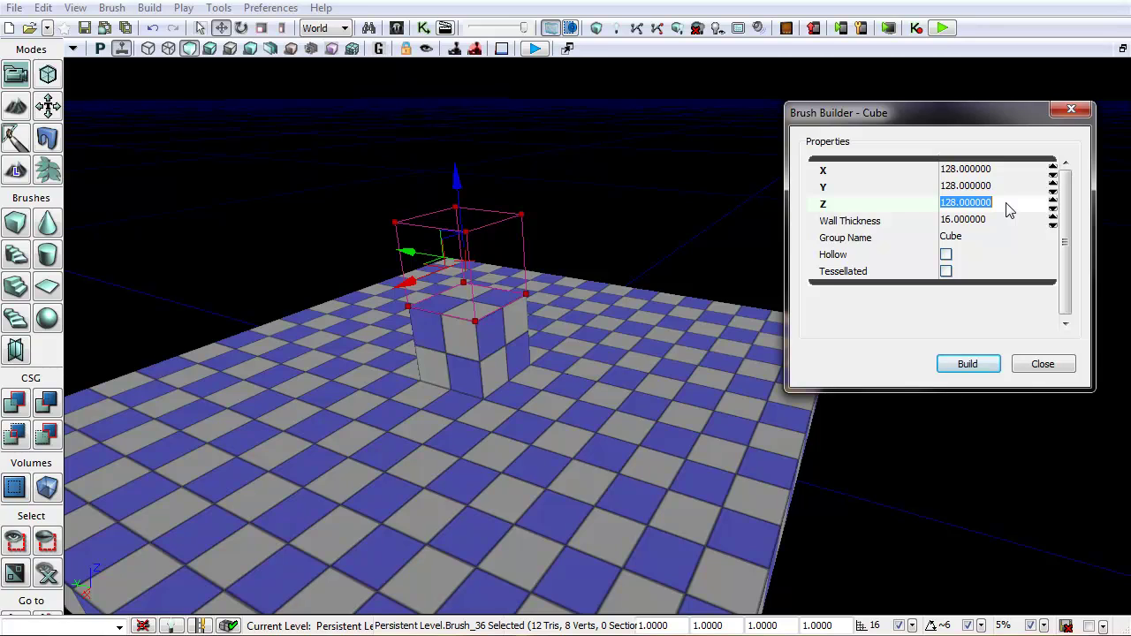
type("64")
left_click(1020, 187)
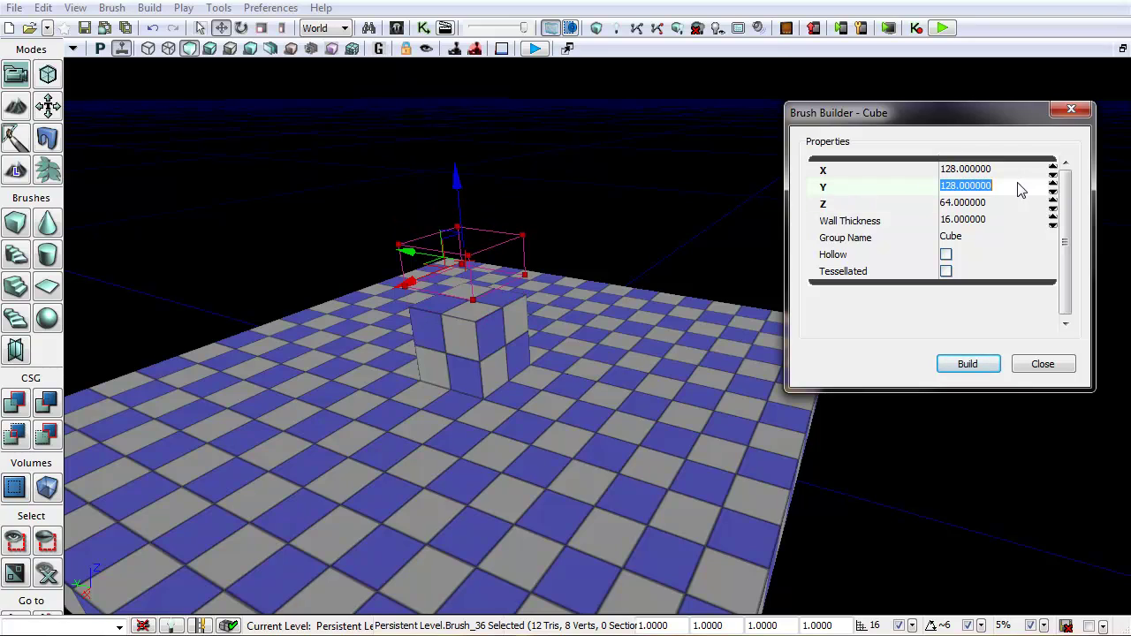
type("256")
left_click(991, 170)
type("25")
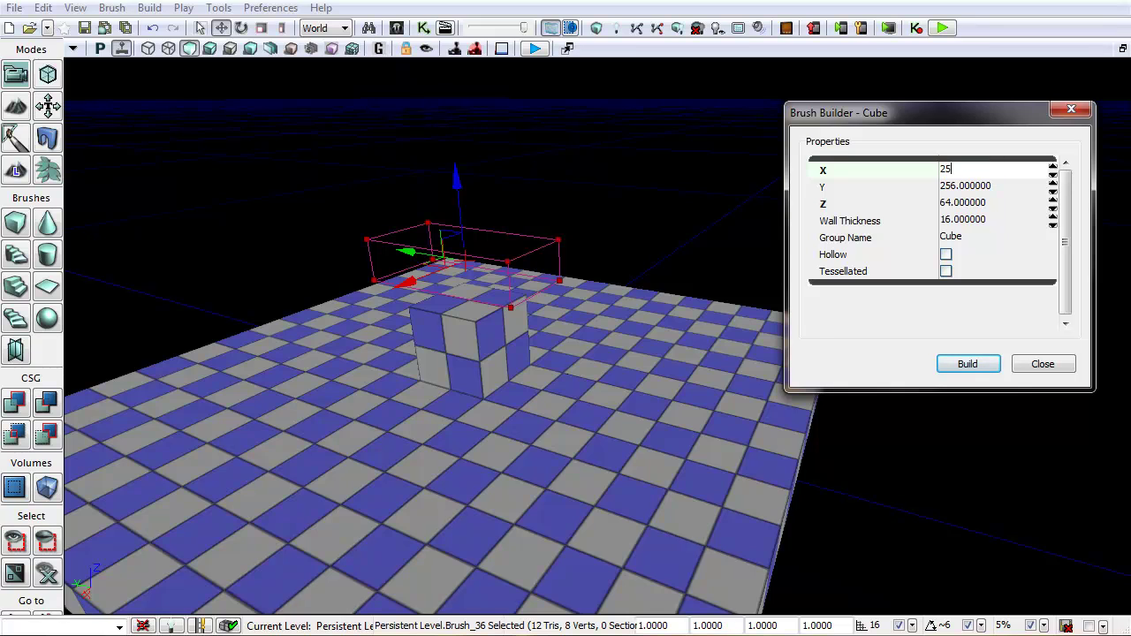
type("6")
left_click(1042, 364)
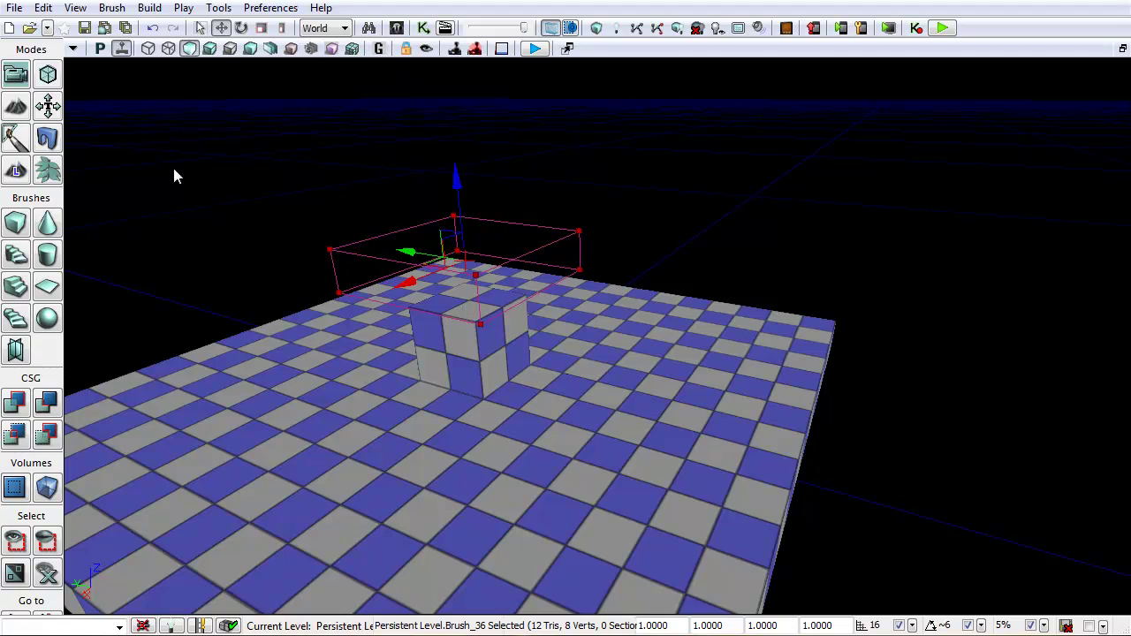
In the Front view, lower the flat builder brush until it rests on the small cube's top face
left_click(97, 48)
left_click(97, 47)
mouse_move(604, 409)
right_mouse_down()
mouse_move(521, 336)
mouse_move(250, 231)
right_mouse_up()
left_click_drag(616, 233, 614, 259)
Return to the Perspective view, add the flat block on top of the cube with CSG Add, and inspect the result
left_click(97, 49)
left_click(97, 49)
right_click_drag(512, 290, 665, 172)
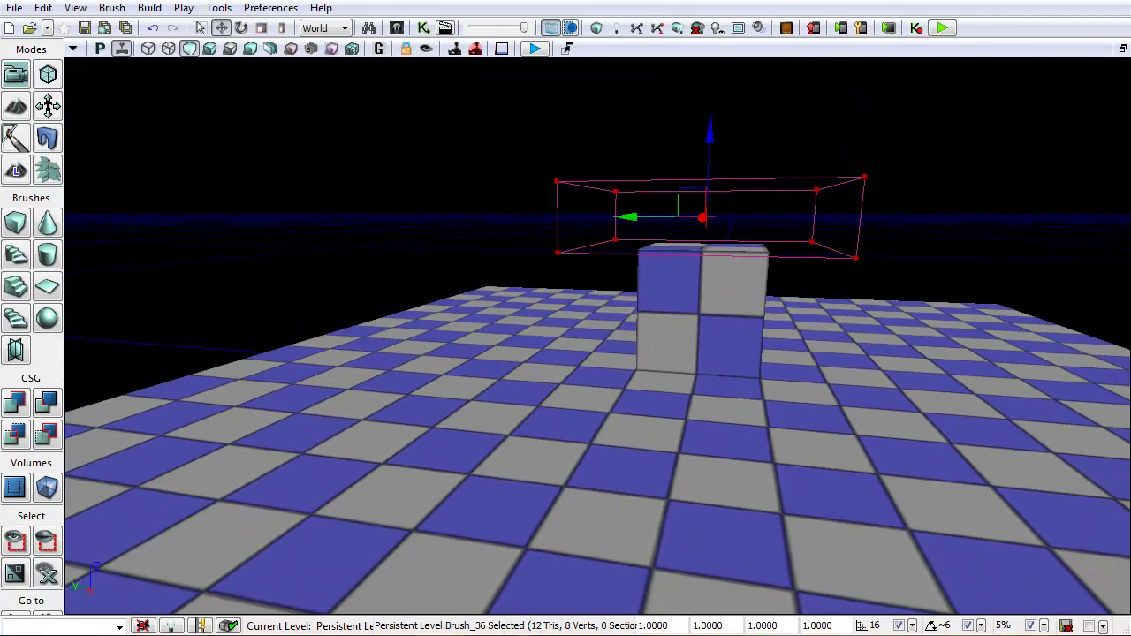
left_click(15, 404)
mouse_move(565, 336)
right_mouse_down()
mouse_move(694, 305)
mouse_move(711, 335)
right_mouse_up()
left_click(241, 153)
mouse_move(242, 154)
right_mouse_down()
mouse_move(248, 119)
mouse_move(323, 154)
mouse_move(464, 158)
mouse_move(552, 88)
mouse_move(367, 245)
mouse_move(432, 251)
mouse_move(533, 236)
mouse_move(358, 180)
mouse_move(415, 228)
mouse_move(341, 162)
mouse_move(405, 169)
mouse_move(403, 73)
mouse_move(477, 249)
mouse_move(468, 207)
mouse_move(499, 237)
mouse_move(446, 341)
right_mouse_up()
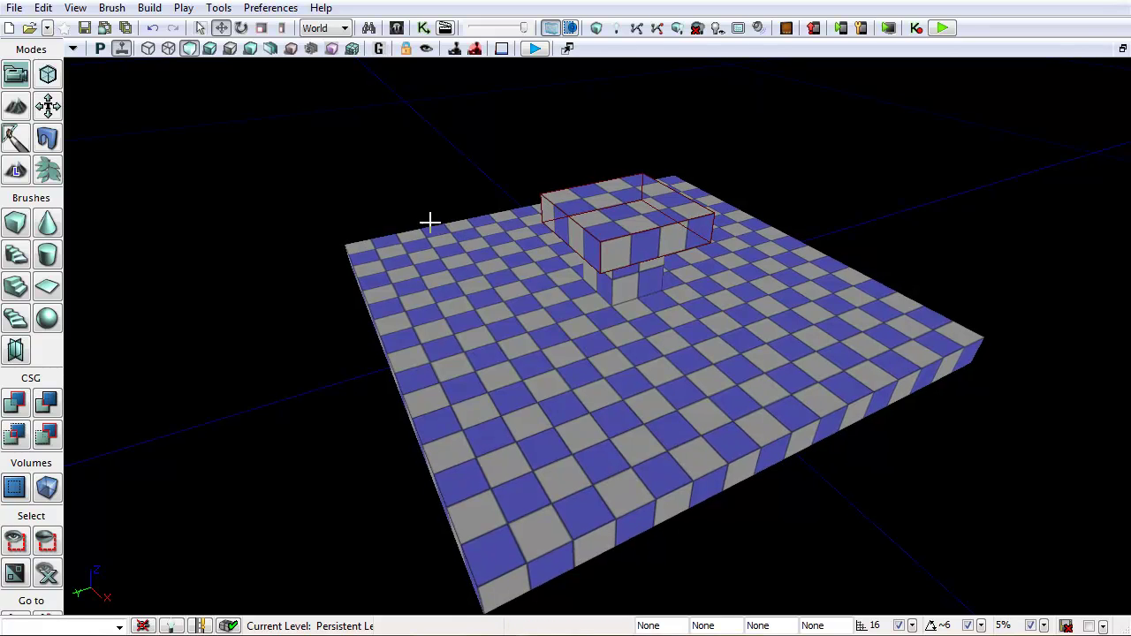
In the Top view, move the builder brush near the floor slab's upper-left corner, one checker tile in from both edges
left_click(575, 221)
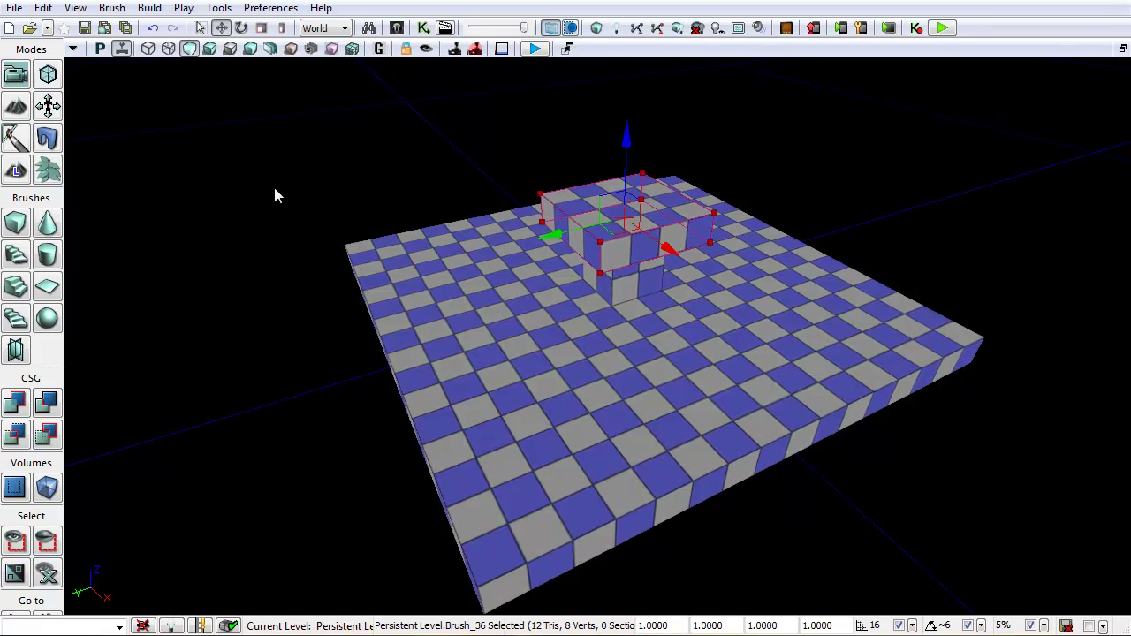
left_click(100, 49)
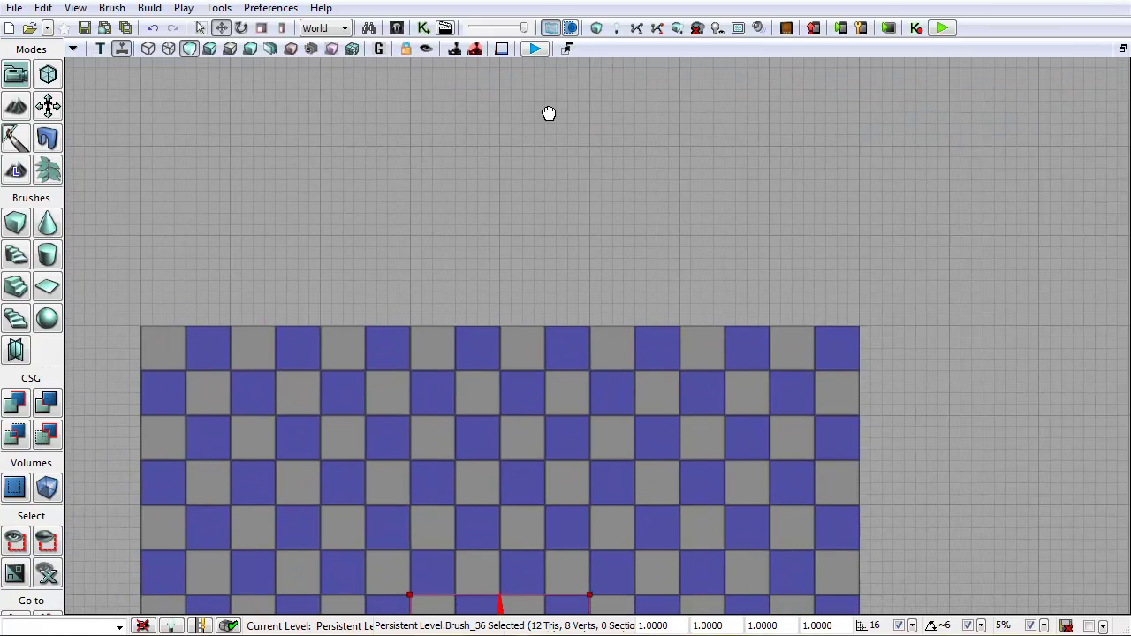
mouse_move(549, 113)
left_mouse_down()
mouse_move(510, 119)
mouse_move(250, 239)
left_mouse_up()
right_click(245, 240)
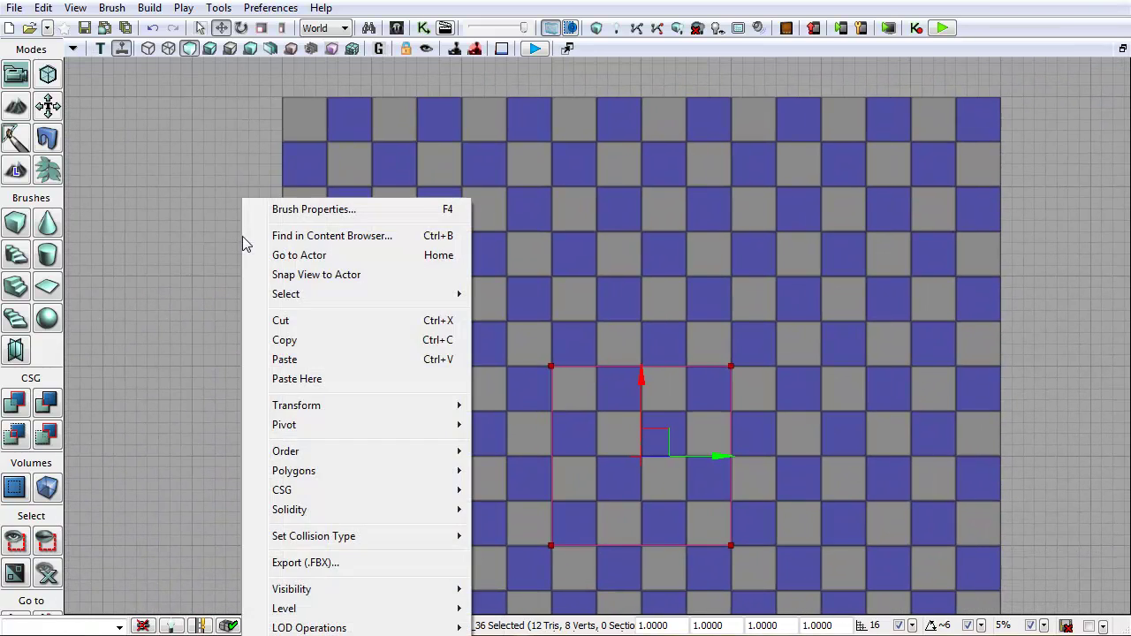
left_click(206, 220)
scroll(206, 221, "down", 1)
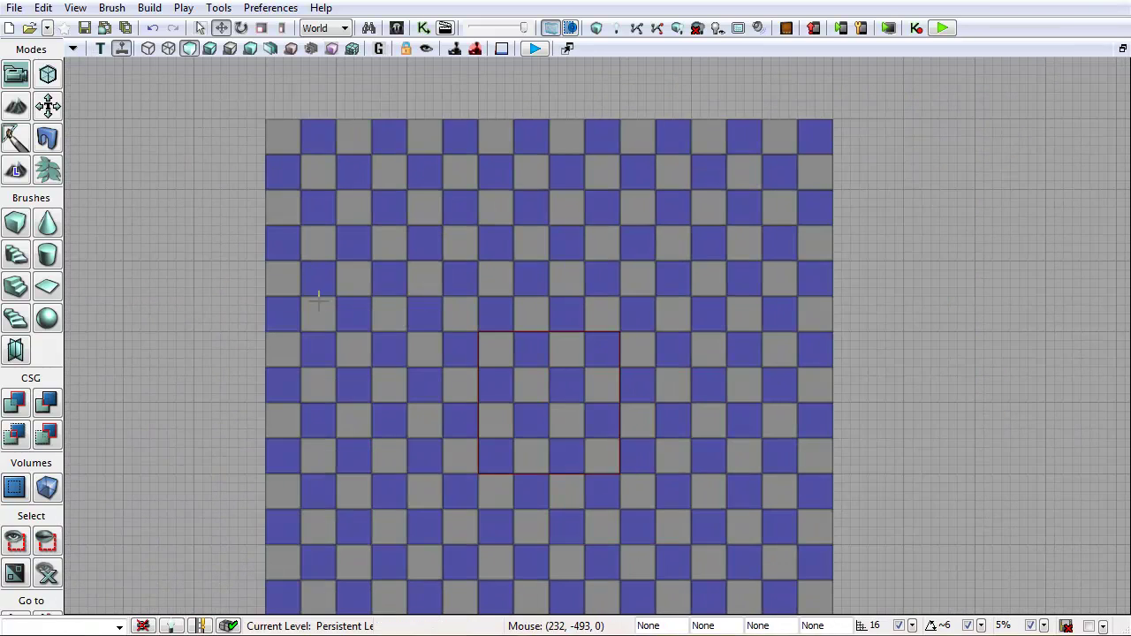
left_click(491, 331)
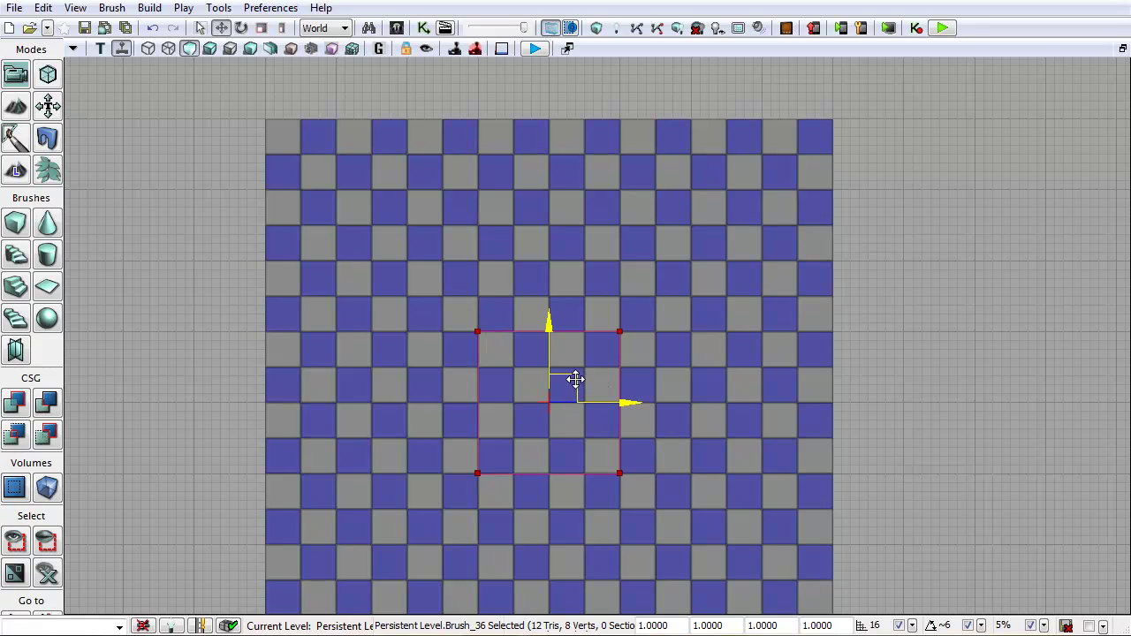
mouse_move(576, 380)
left_mouse_down()
mouse_move(528, 351)
mouse_move(399, 202)
left_mouse_up()
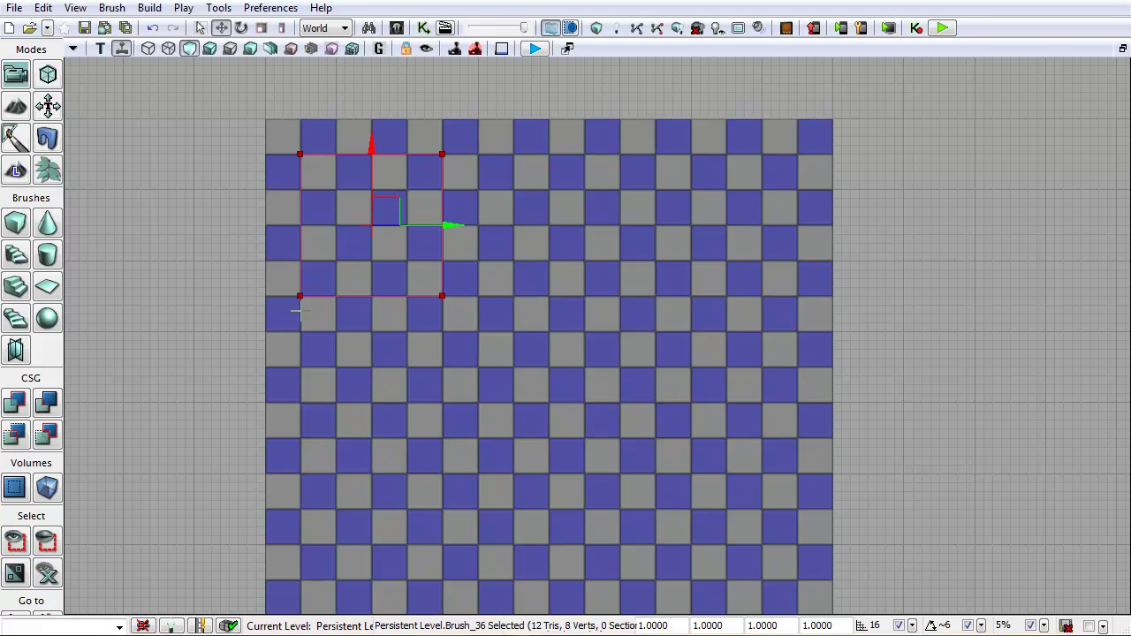
In the Front view, lower the builder brush until it lies exactly within the floor slab's thickness
left_click(100, 49)
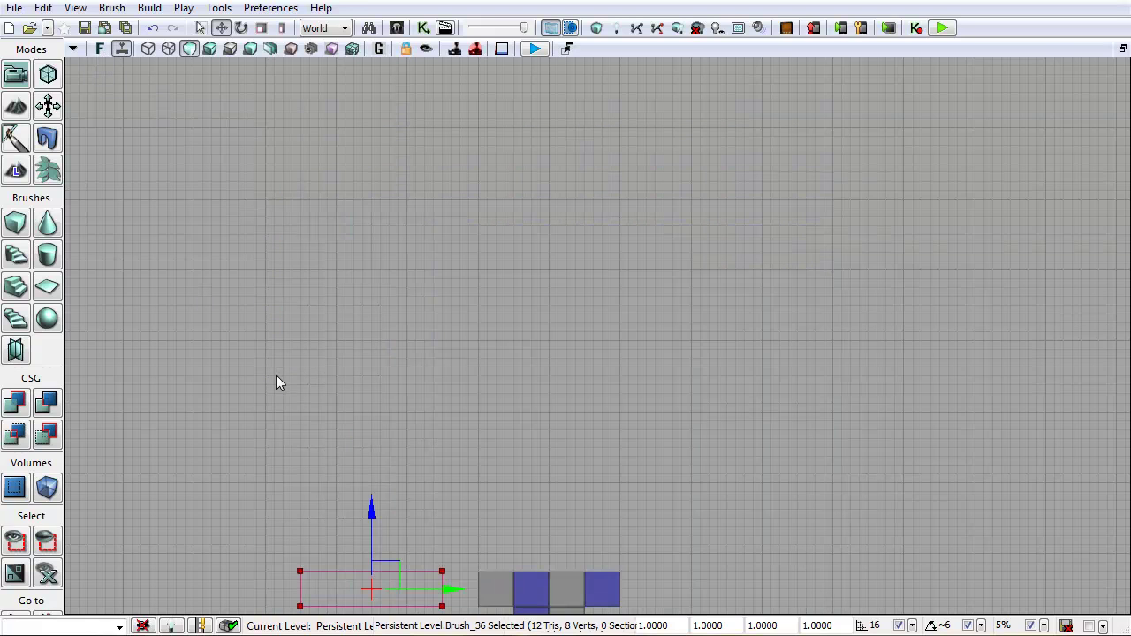
left_click_drag(278, 379, 330, 98)
scroll(353, 292, "up", 3)
left_click_drag(421, 334, 482, 223)
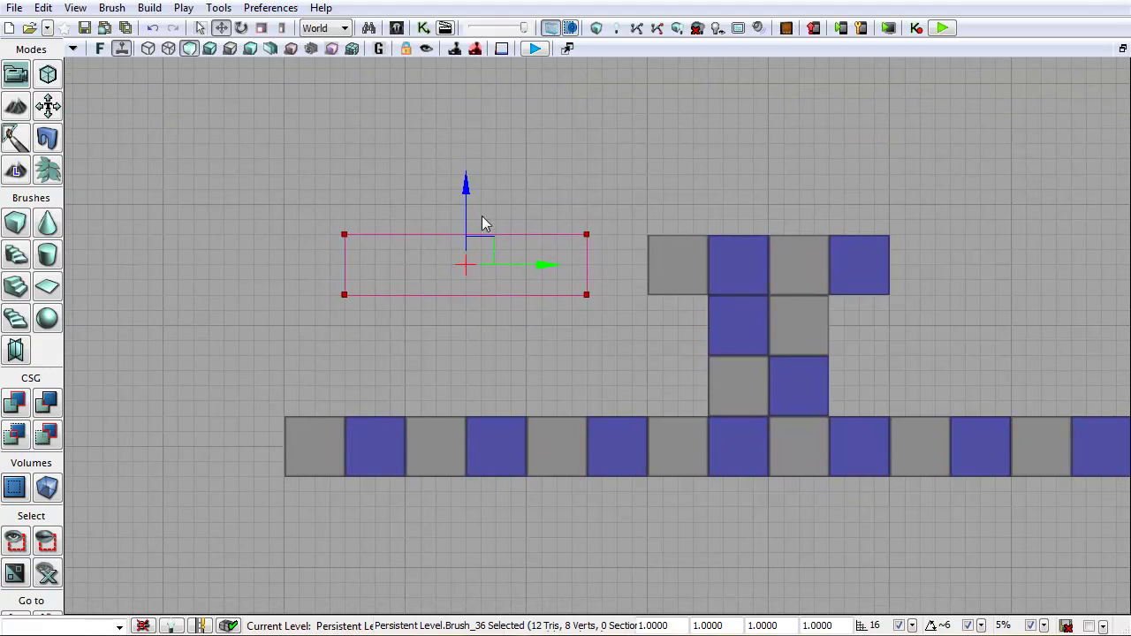
left_click_drag(465, 182, 461, 368)
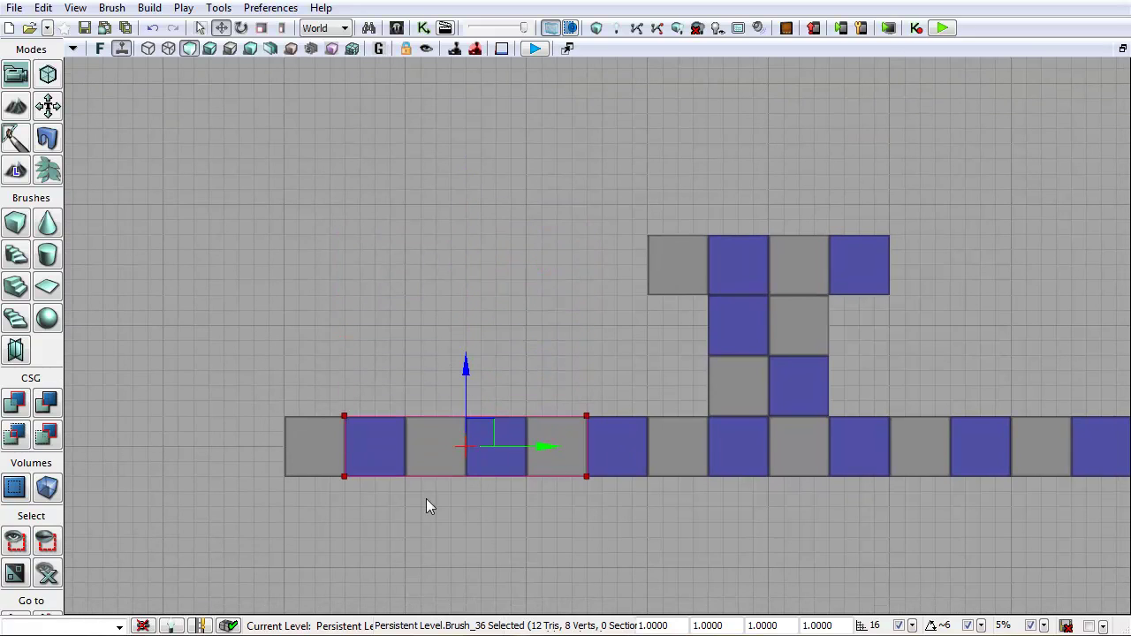
Rebuild the cube builder brush with Z set to 256 so it extends through the floor slab
right_click(15, 223)
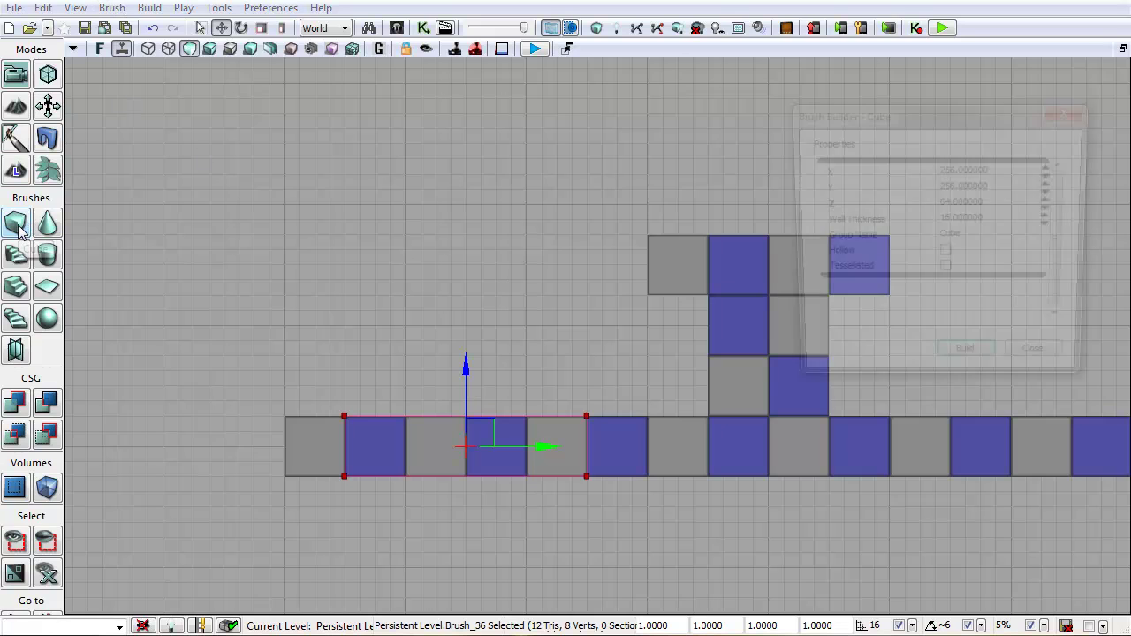
left_click(999, 207)
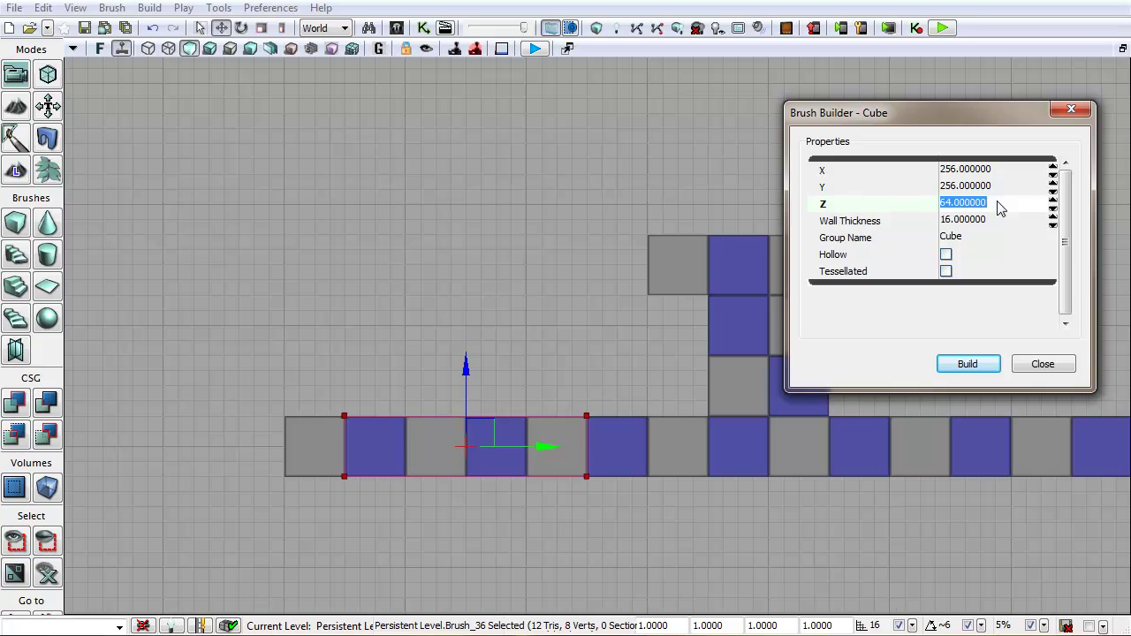
type("256")
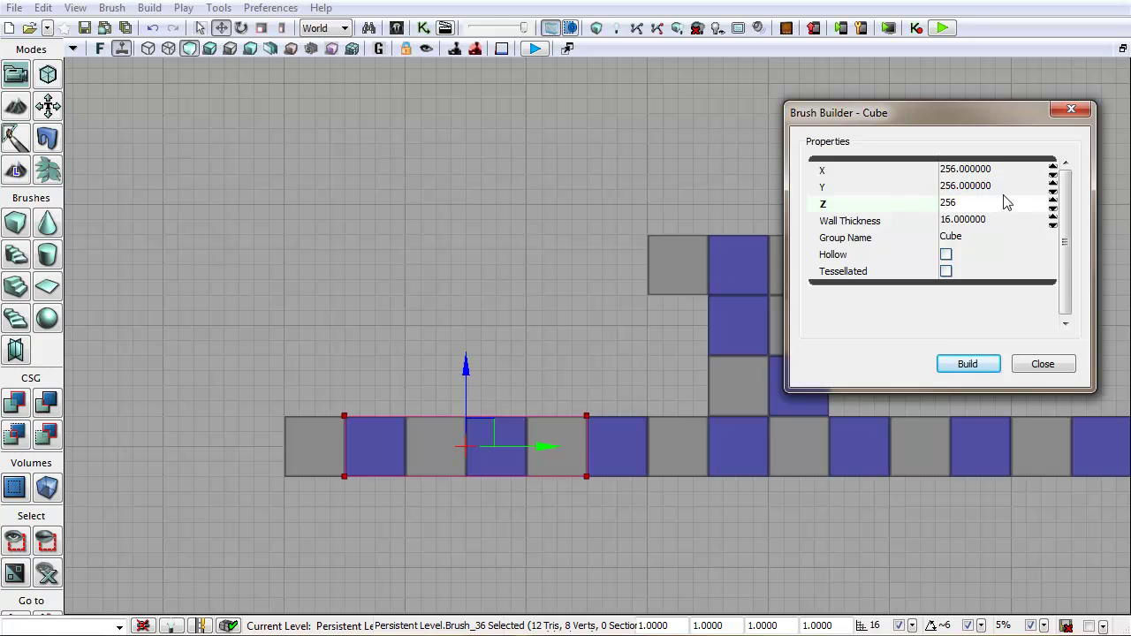
left_click(1003, 187)
left_click(967, 367)
left_click(1040, 363)
Return to the Perspective view, cut a hole through the floor slab with CSG Subtract, and inspect the opening
right_click_drag(421, 260, 410, 260)
left_click(99, 49)
left_click(99, 50)
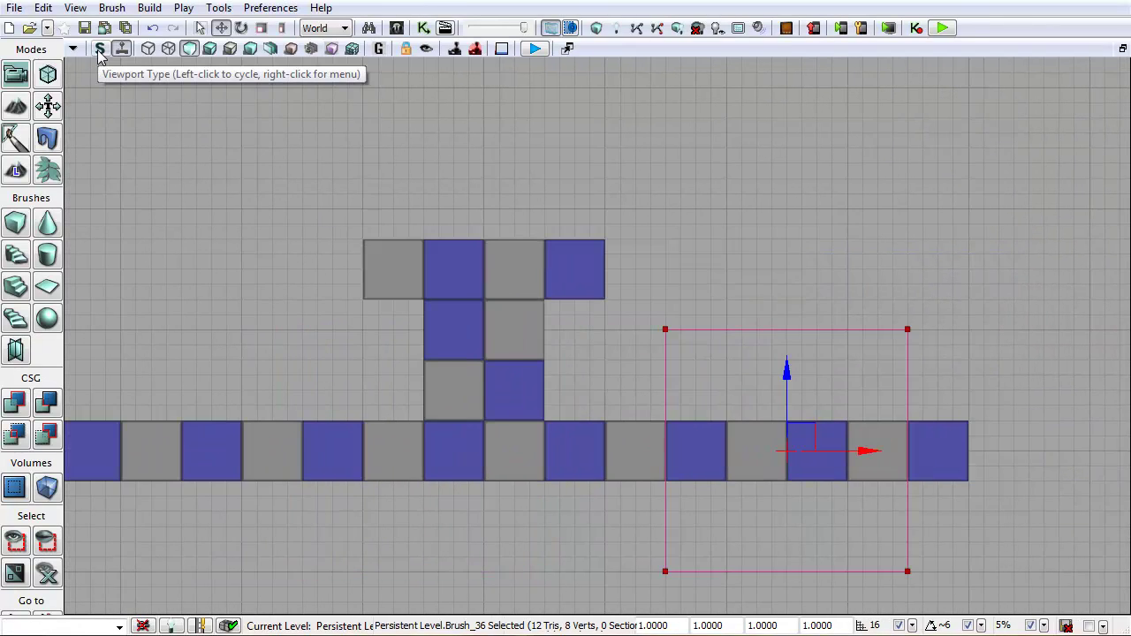
left_click(99, 50)
left_click_drag(413, 275, 393, 255)
scroll(396, 252, "down", 8)
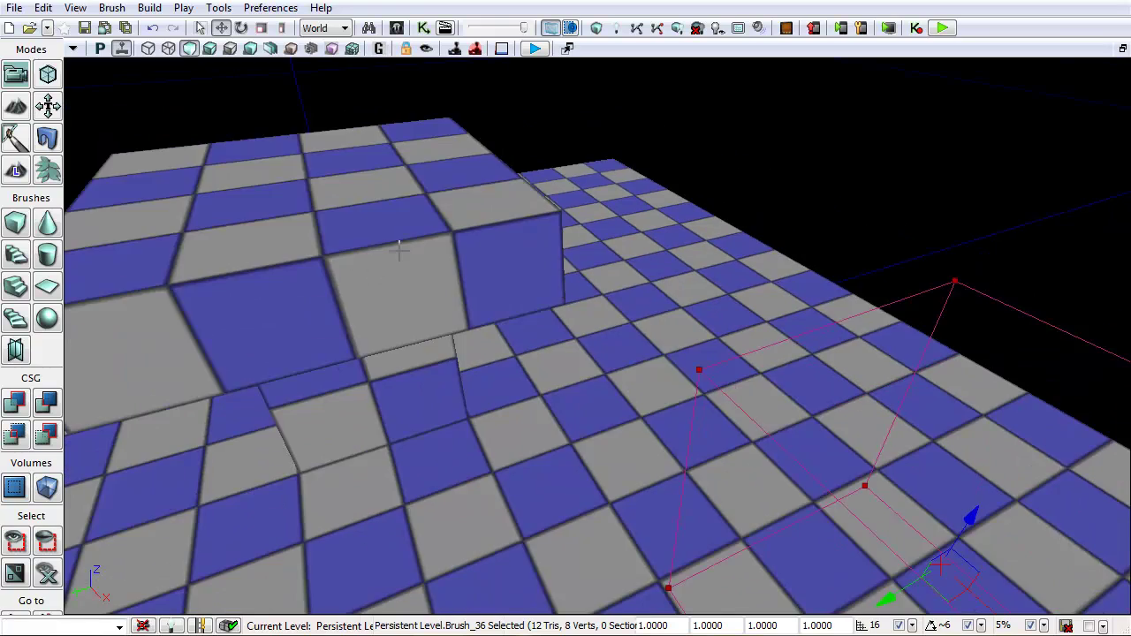
mouse_move(565, 336)
right_mouse_down()
mouse_move(689, 344)
mouse_move(659, 347)
right_mouse_up()
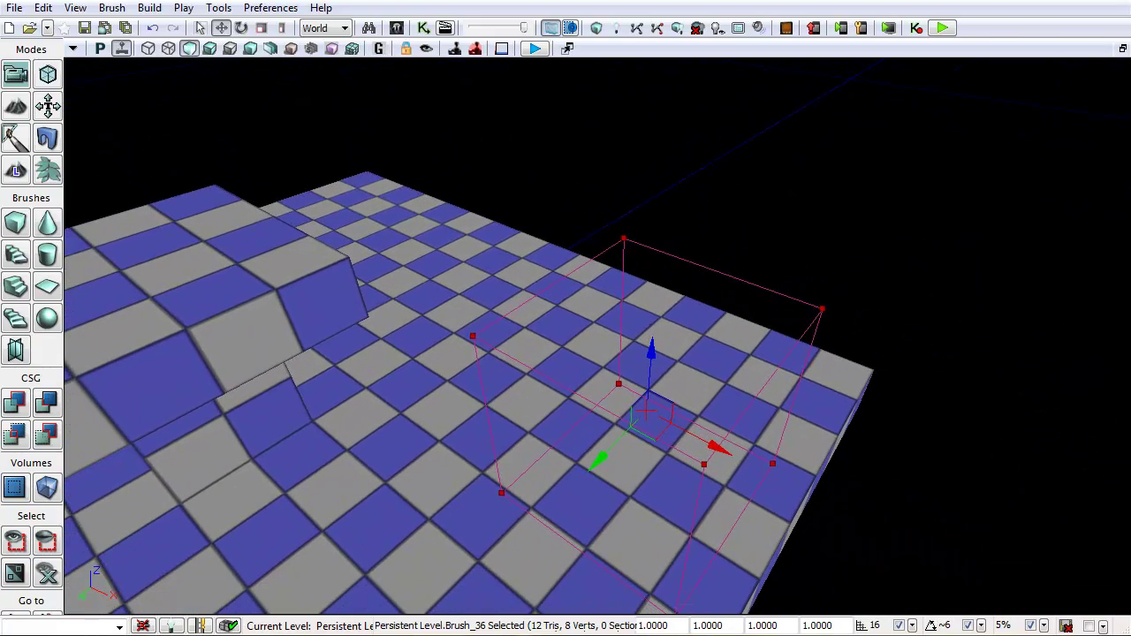
left_click(45, 405)
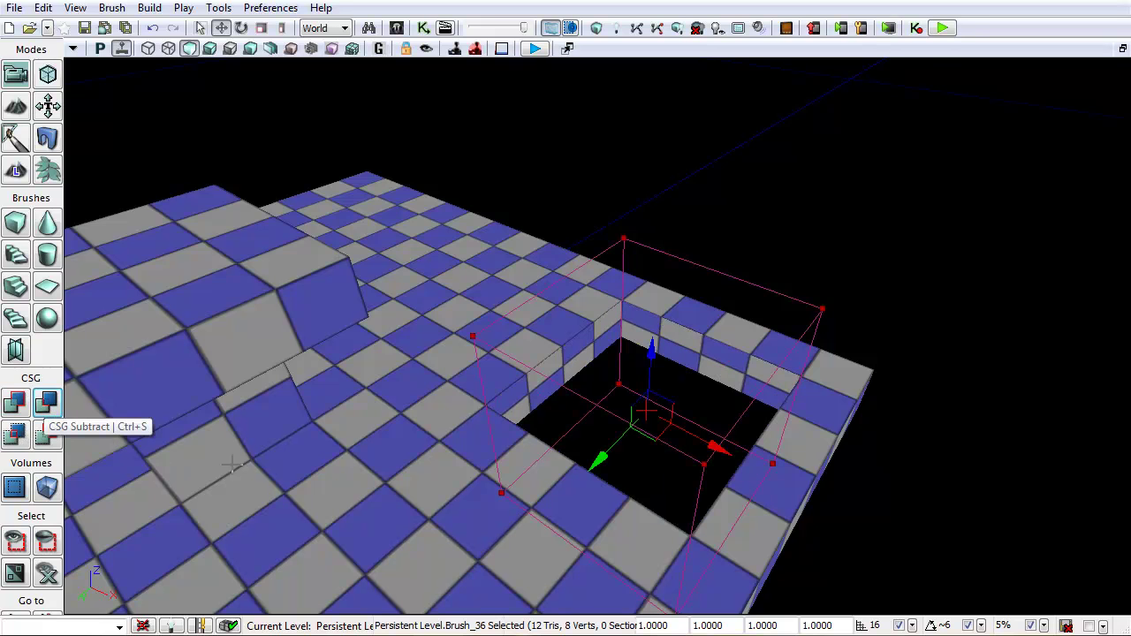
right_click_drag(597, 336, 403, 296)
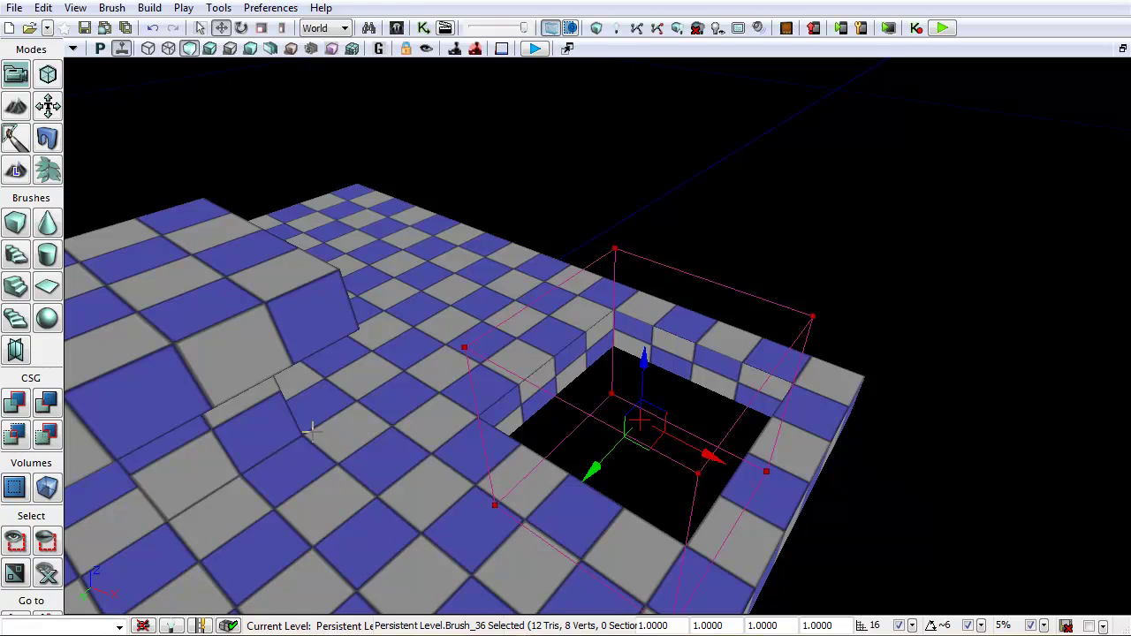